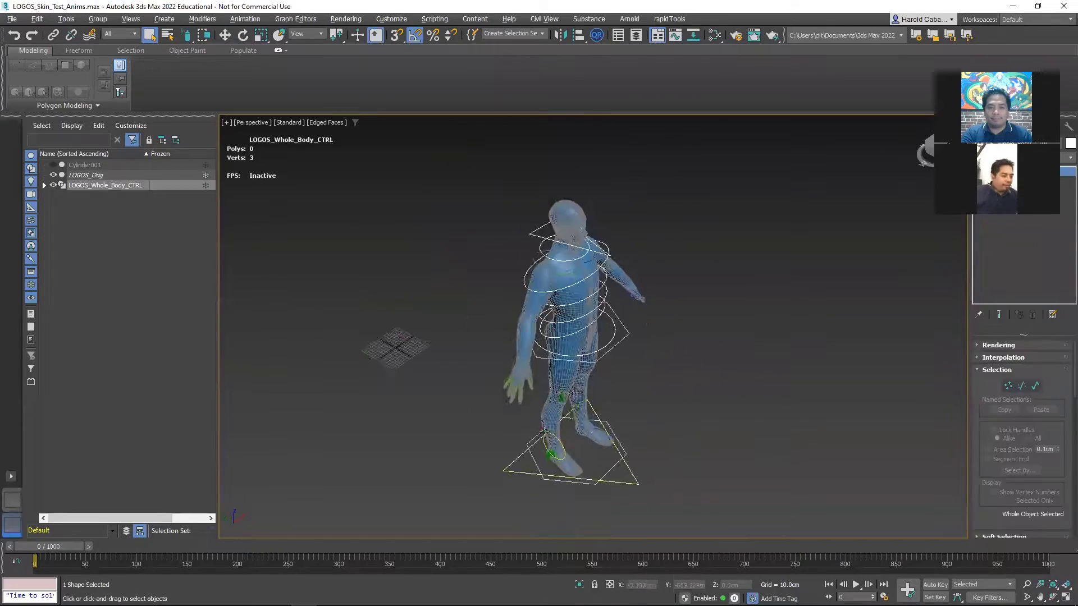
Step: Show the character's front view on its own and turn on Skin mirror mode
key("alt+w")
key("alt+w")
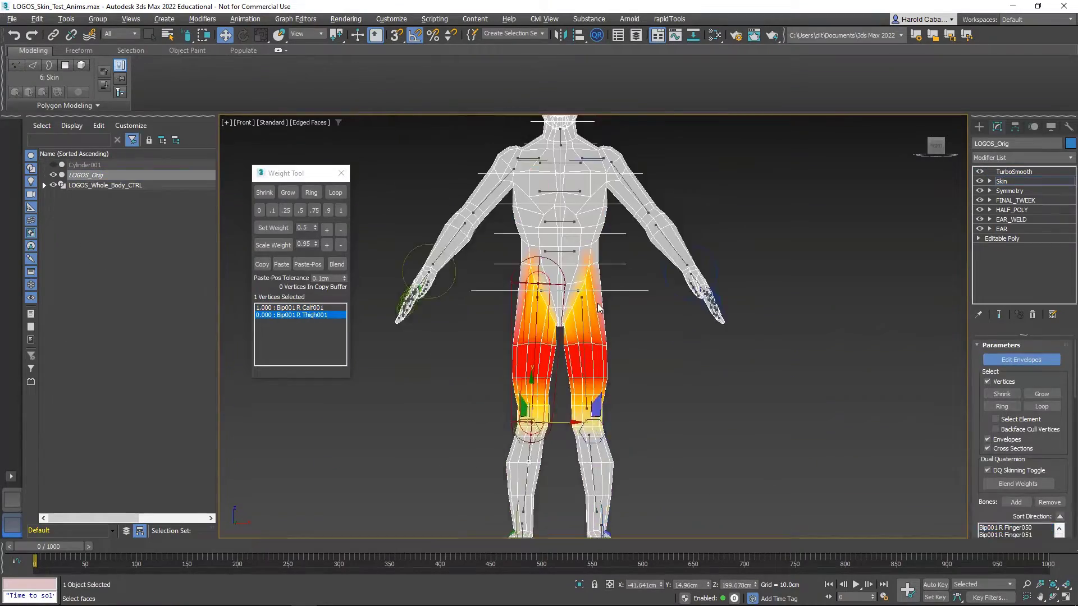
left_click_drag(968, 393, 829, 436)
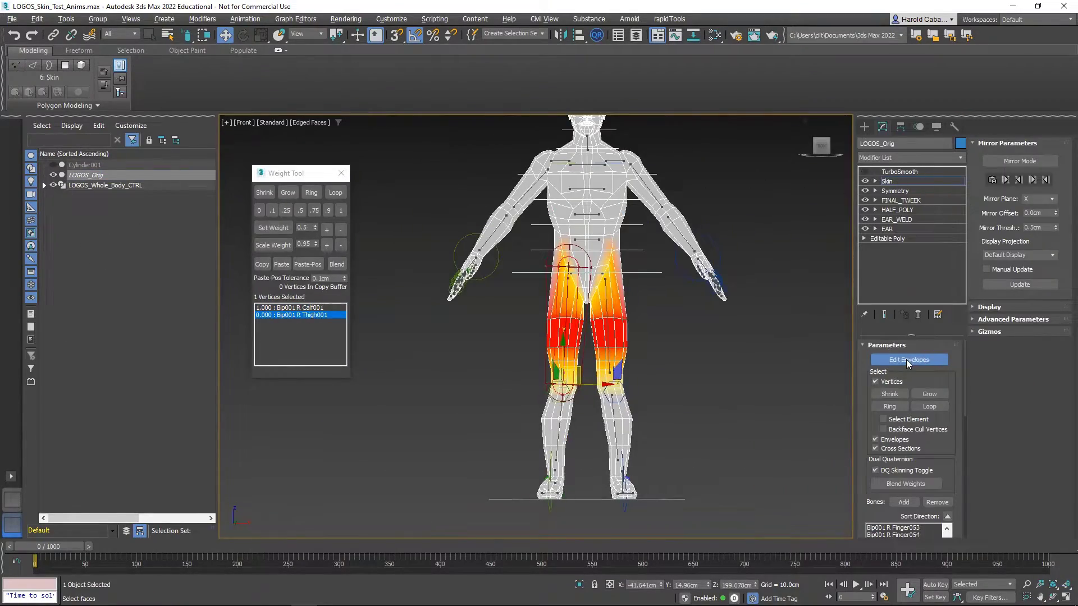
left_click(1020, 161)
scroll(645, 194, "up", 3)
scroll(533, 224, "down", 2)
scroll(416, 485, "up", 3)
scroll(650, 234, "up", 5)
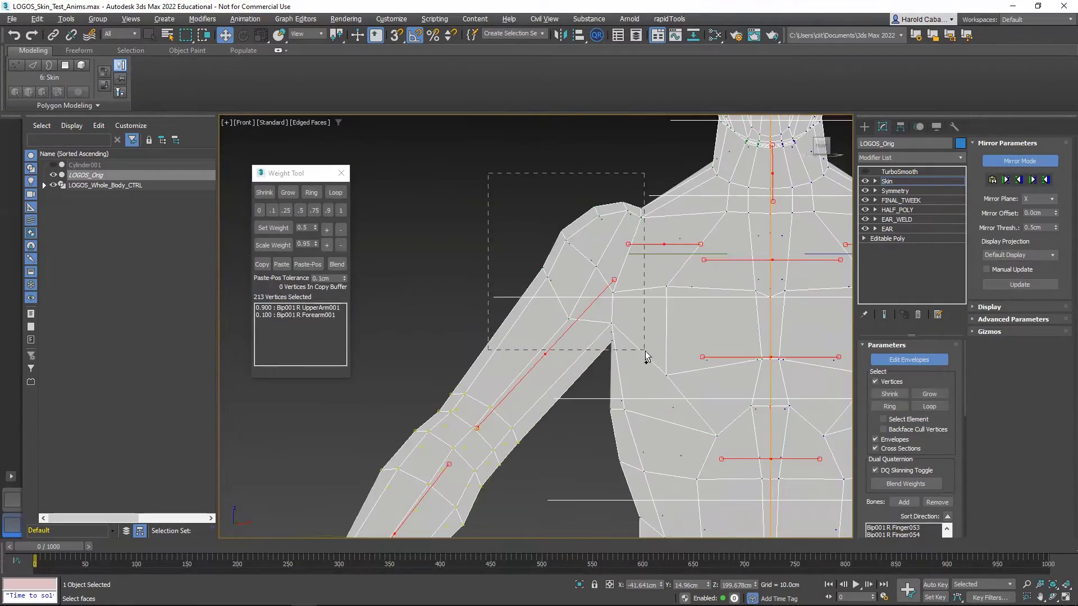
Step: Box-select the upper-arm vertices and orbit to view the whole figure from above
left_click_drag(494, 175, 645, 359)
scroll(586, 276, "down", 5)
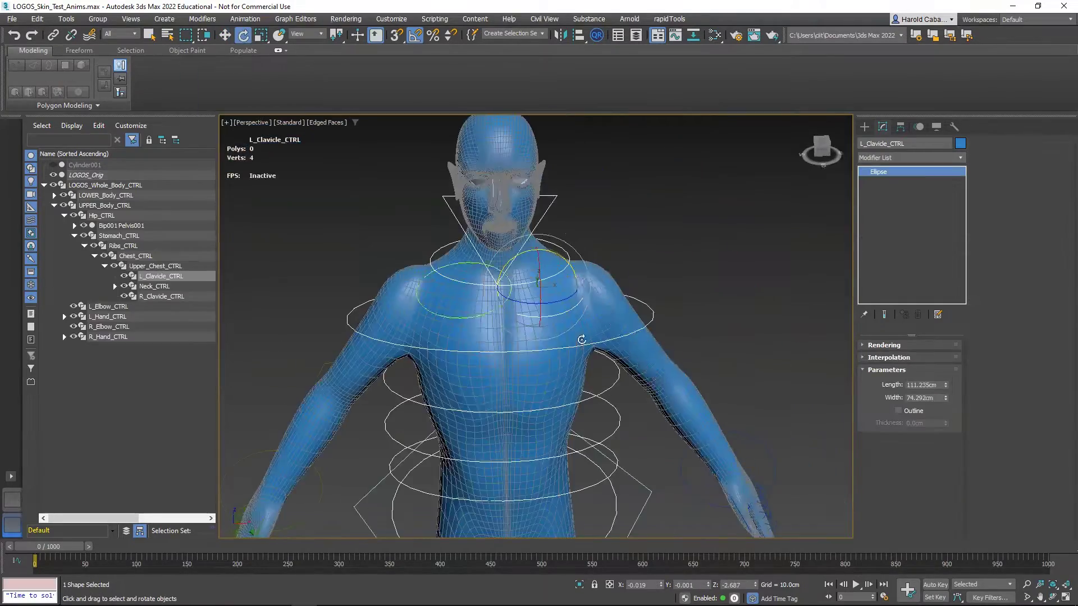
scroll(581, 340, "down", 5)
mouse_move(681, 354)
middle_mouse_down("alt")
mouse_move(633, 440)
mouse_move(609, 450)
middle_mouse_up("alt")
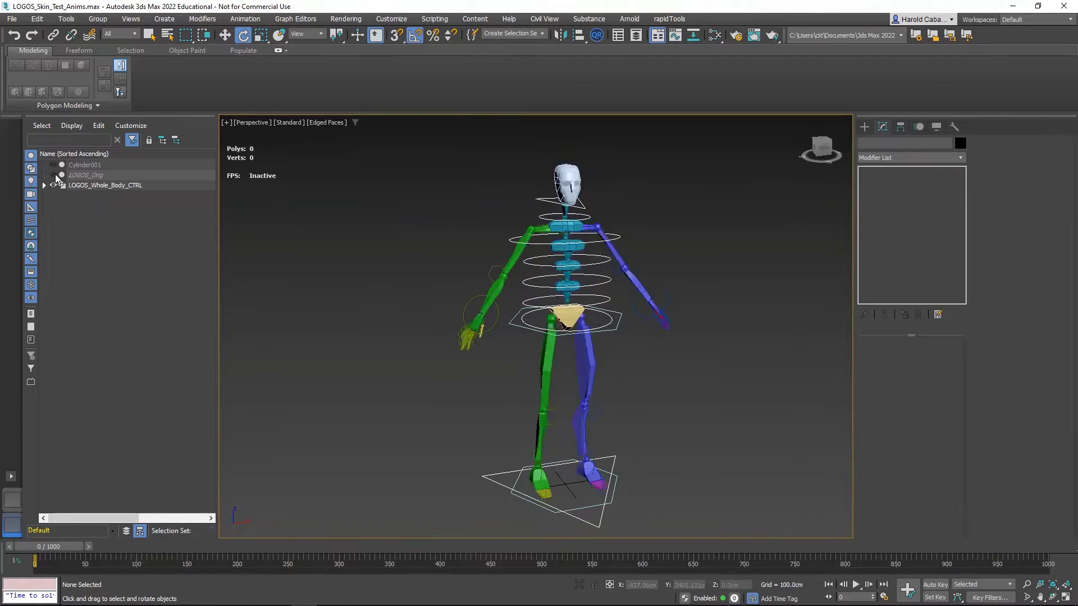
Step: Save the scene as LOGOS_Walk_stationary.max
left_click(11, 19)
left_click(23, 112)
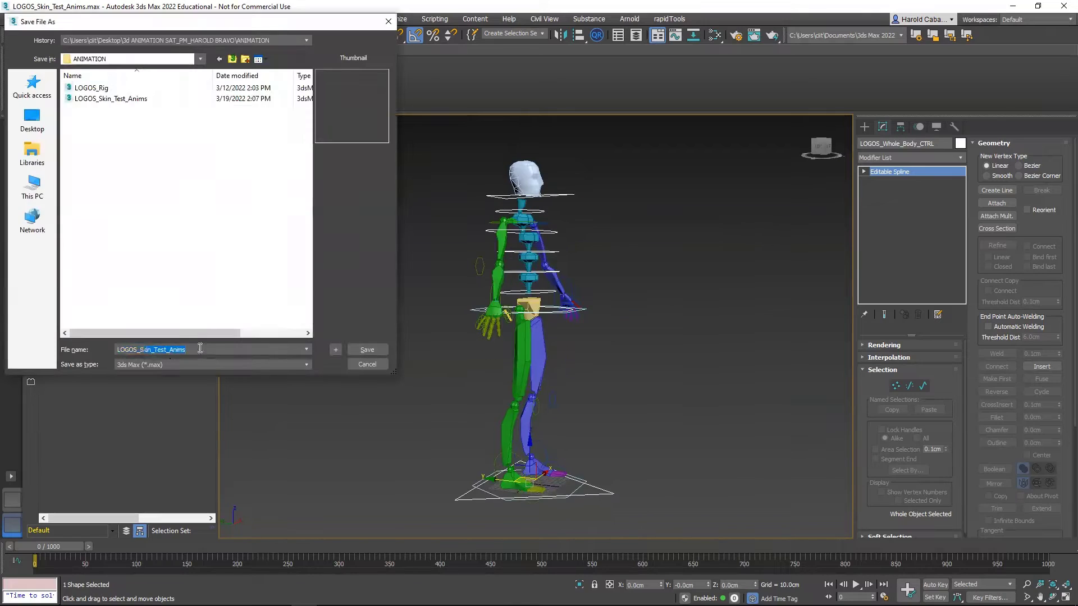
type("_stationary")
key("Return")
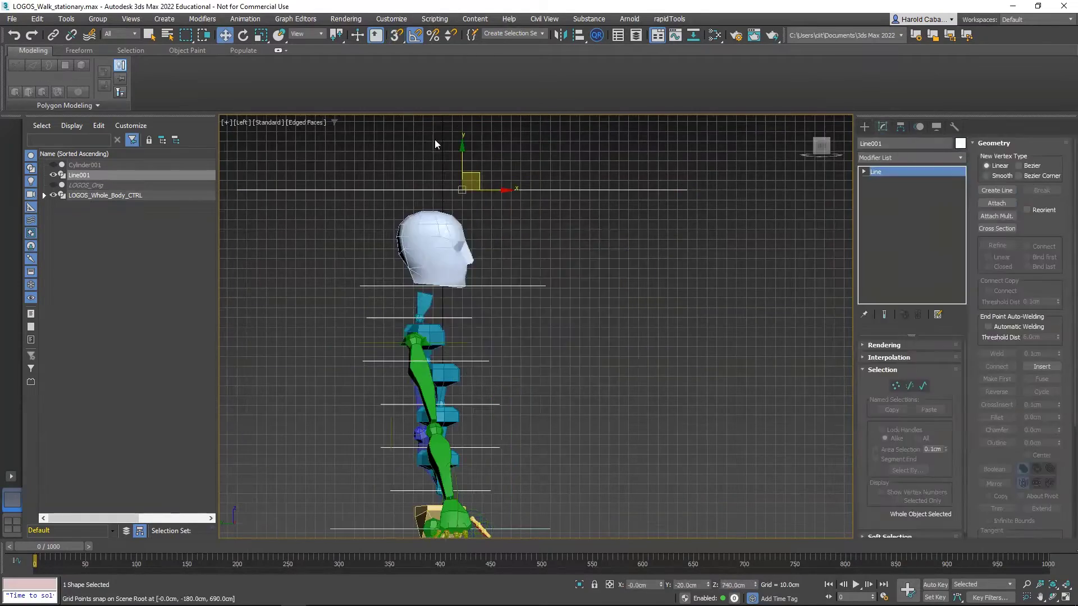
Step: Set the selection filter to Shapes and select all the rig control shapes
scroll(556, 248, "up", 3)
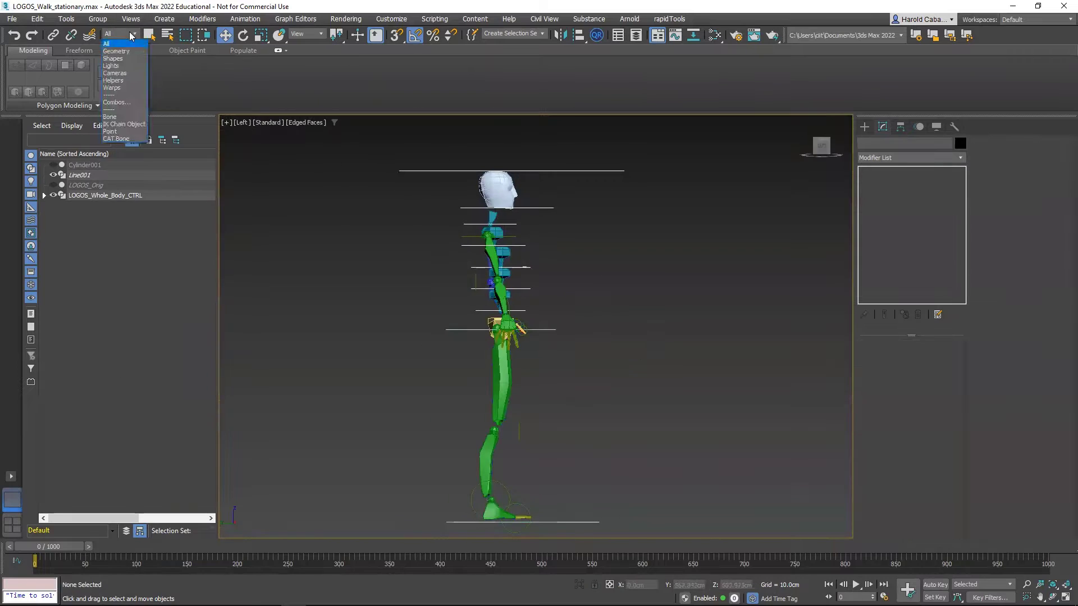
left_click(113, 58)
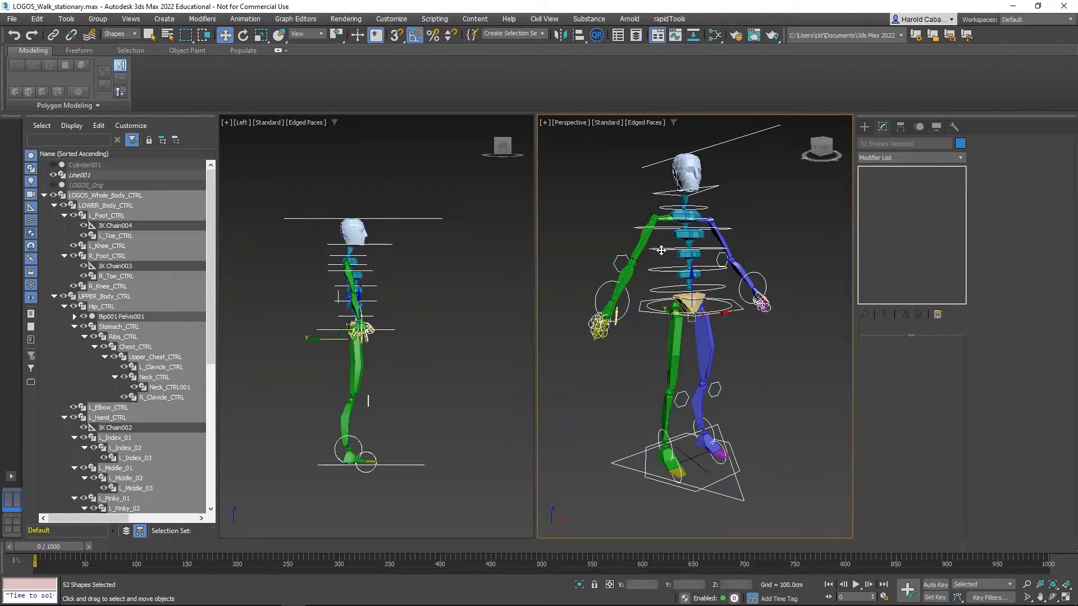
right_click(458, 338)
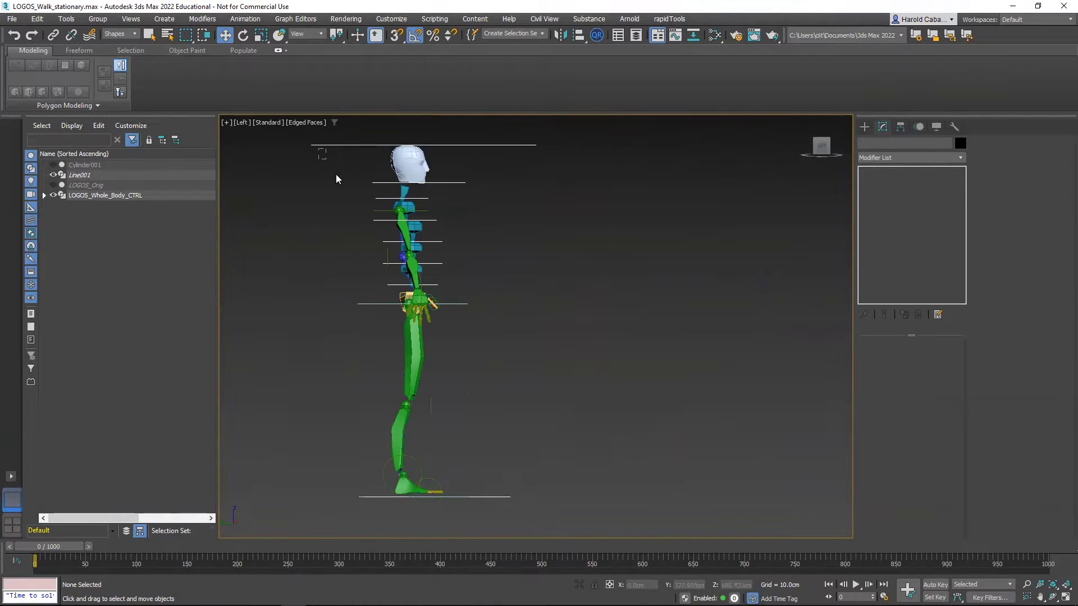
key("ctrl+a")
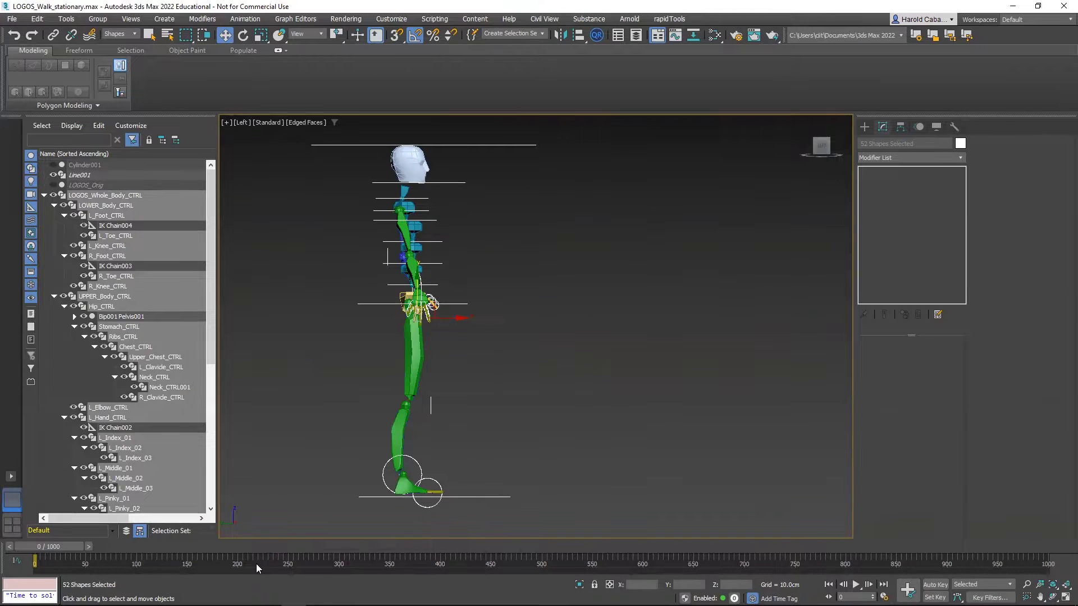
Step: Set the animation end time to frame 17 and check the walk-cycle reference image
left_click(885, 597)
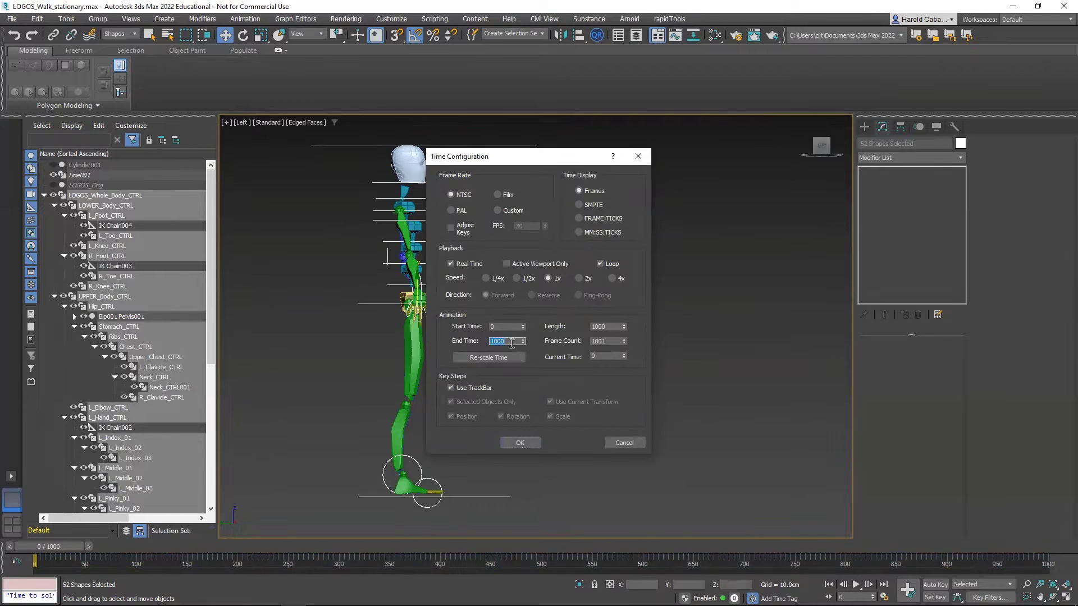
type("17")
key("Return")
key("alt+Tab")
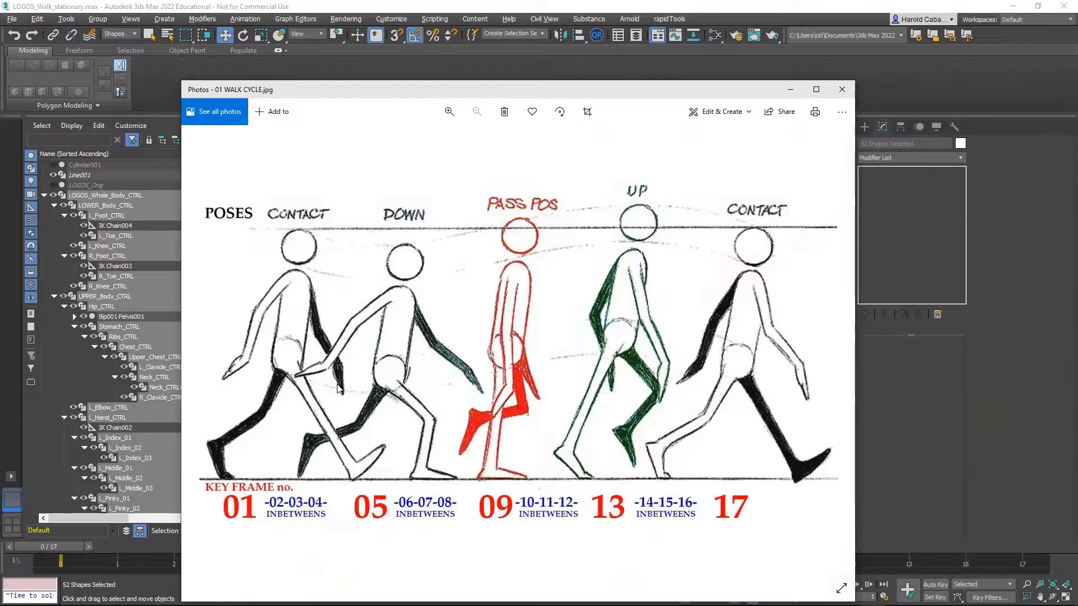
key("alt+Tab")
left_click(436, 453)
Step: Move and rotate the foot, elbow and arm controls into the contact stride pose
key("w")
left_click(372, 464)
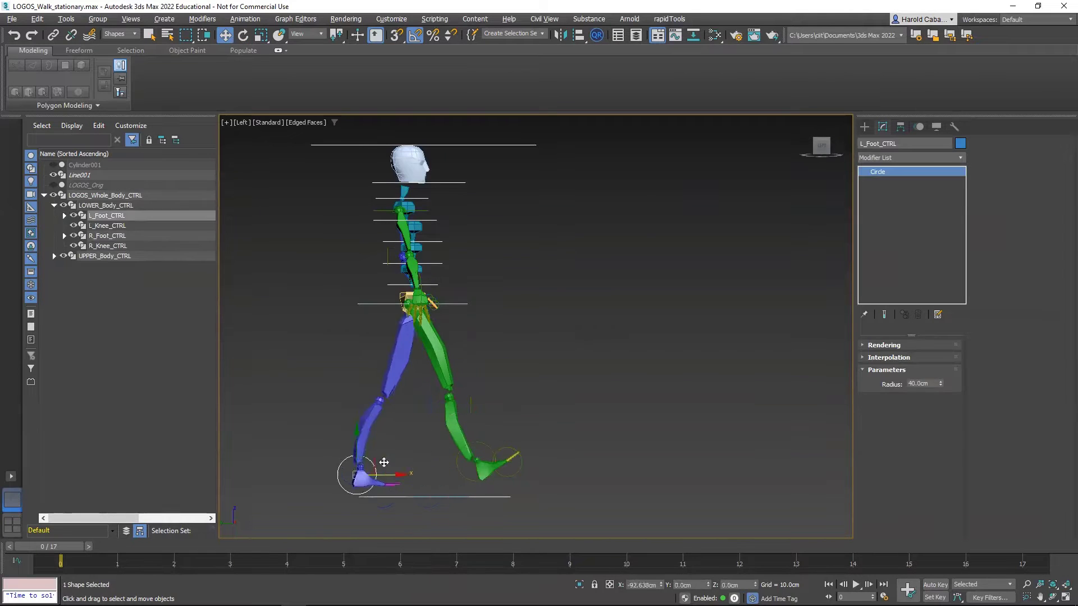
key("ctrl+z")
key("ctrl+z")
key("ctrl+z")
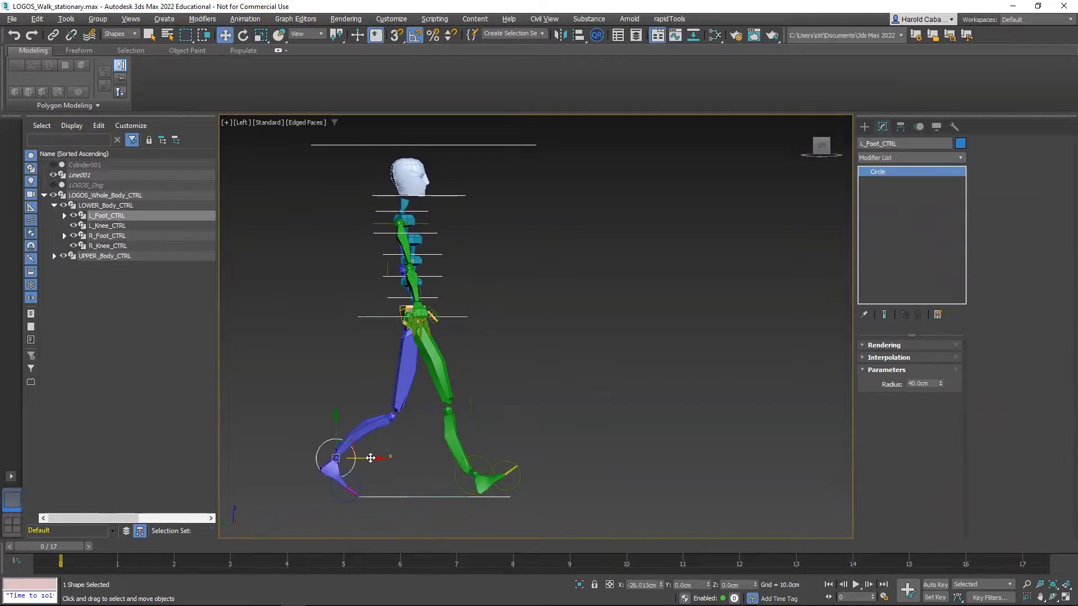
key("ctrl+z")
key("ctrl+z")
key("ctrl+z")
key("ctrl+z")
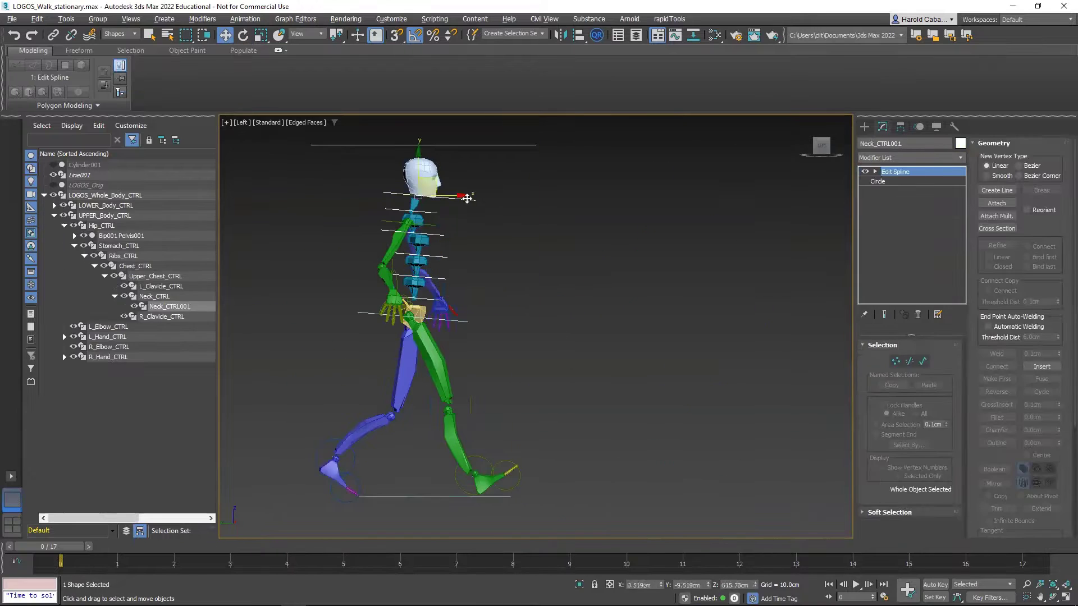
key("e")
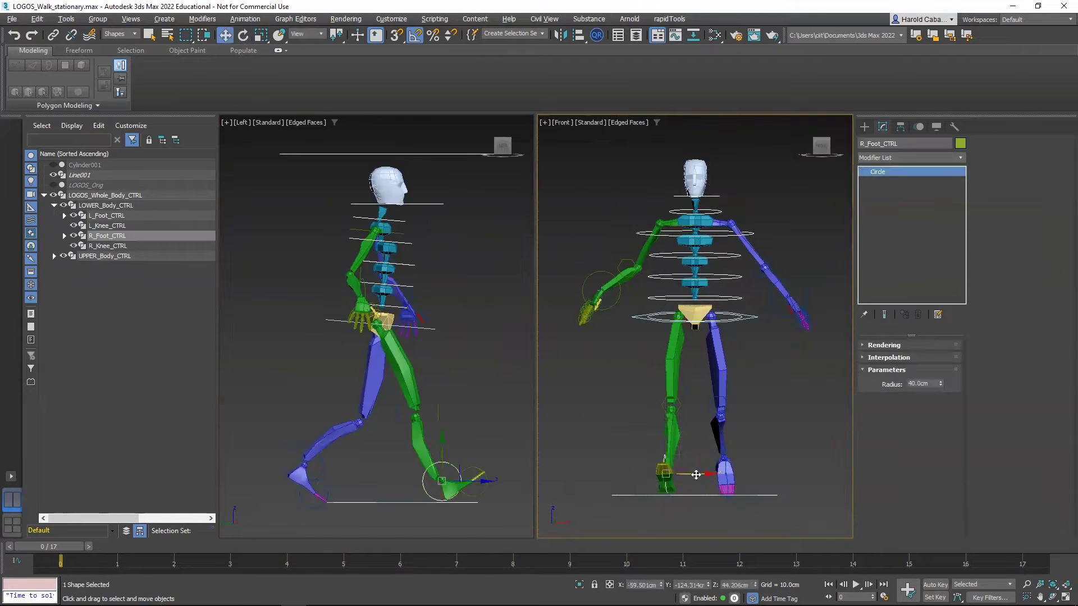
key("ctrl+z")
key("ctrl+z")
key("ctrl+z")
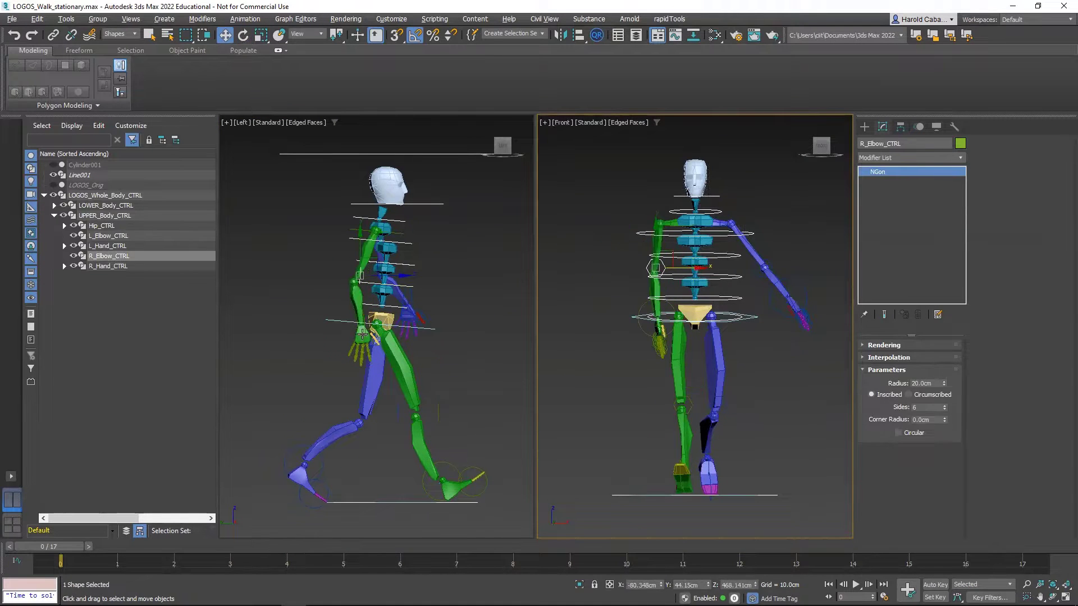
key("ctrl+z")
key("ctrl+z")
key("ctrl+z")
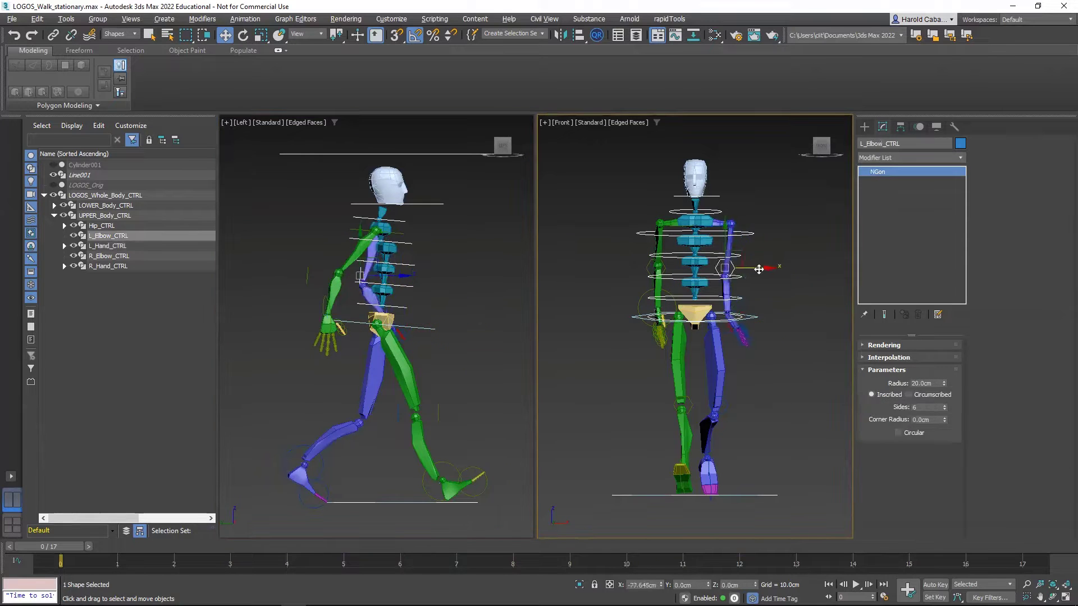
key("ctrl+z")
left_click(457, 356)
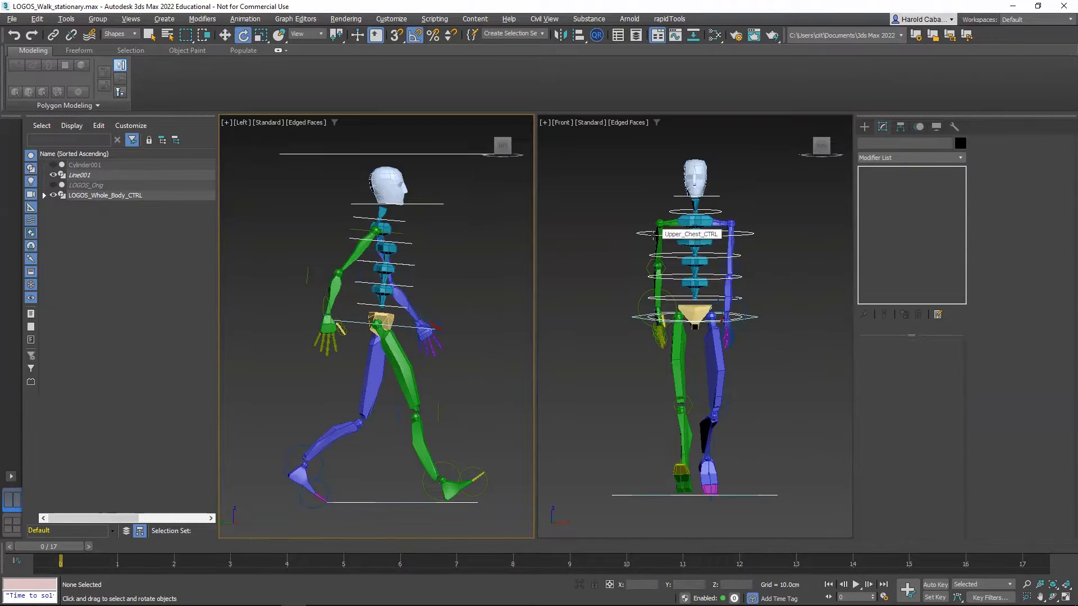
Step: Select every rig control shape and compare the pose with the walk-cycle reference
key("w")
left_click(737, 280)
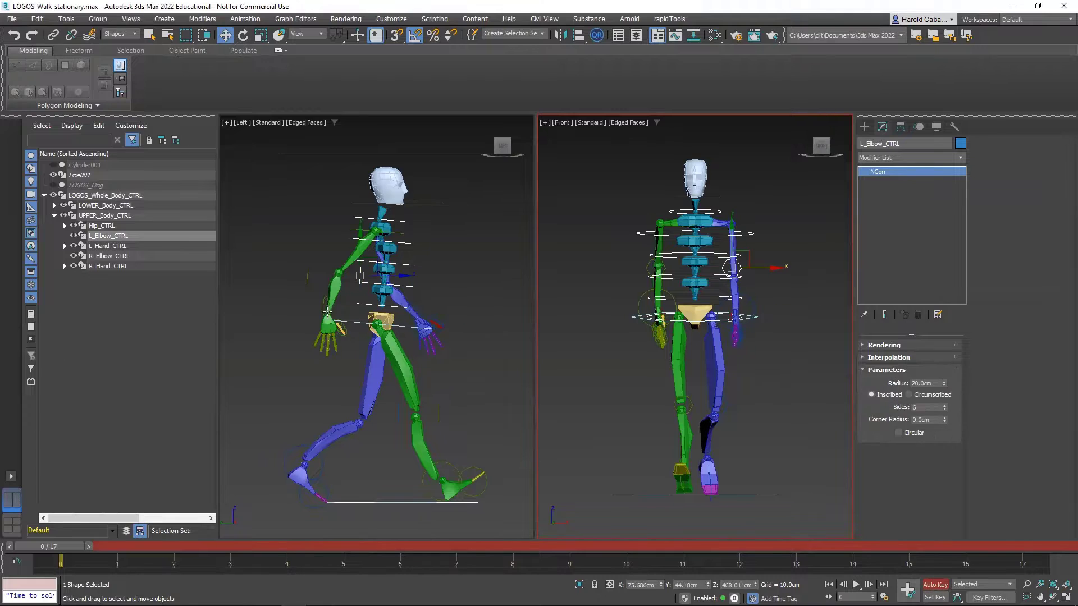
left_click_drag(236, 138, 532, 515)
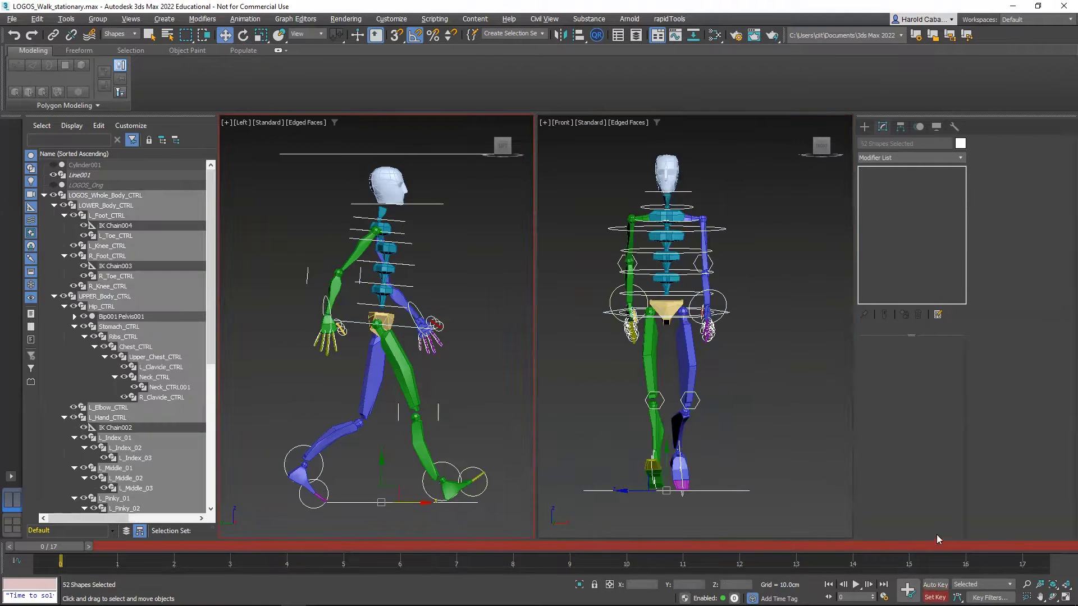
key("alt+Tab")
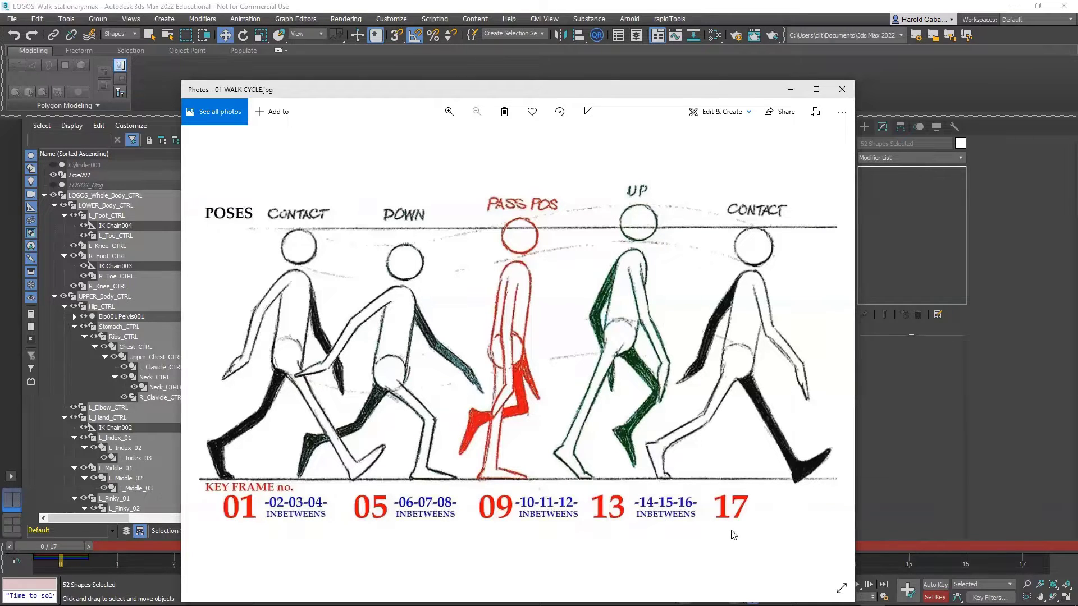
left_click(63, 552)
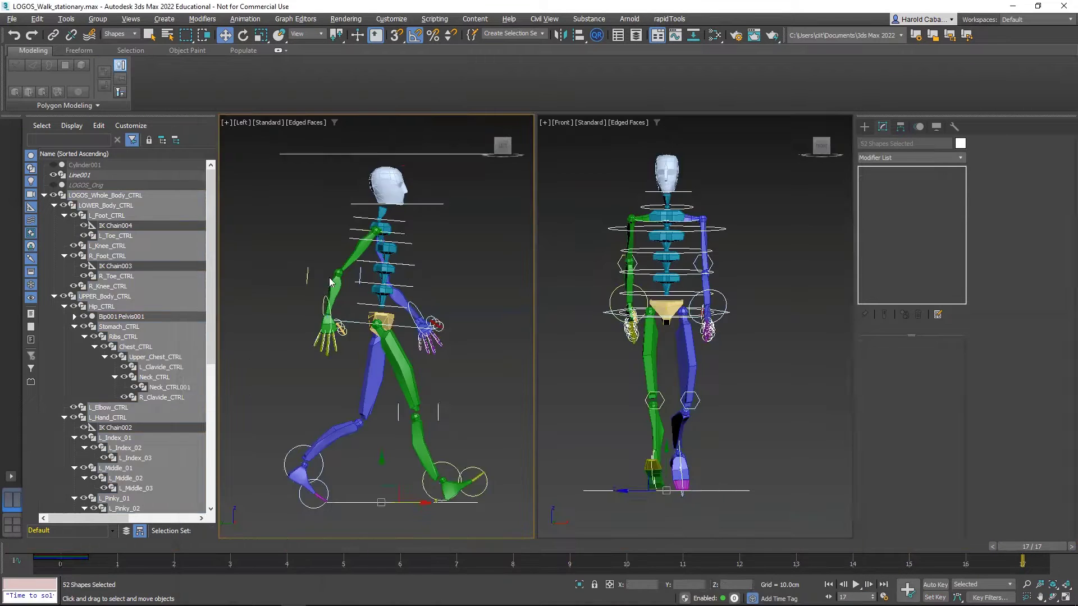
Step: Rotate the left foot control into the frame-17 contact pose
left_click(388, 185)
key("z")
left_click(468, 275)
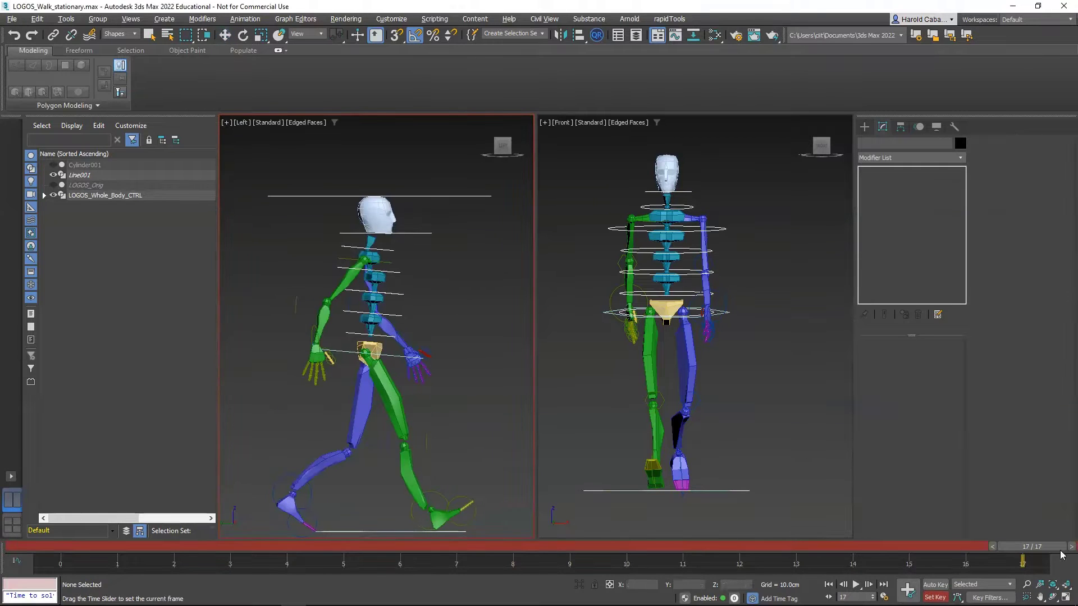
left_click(292, 497)
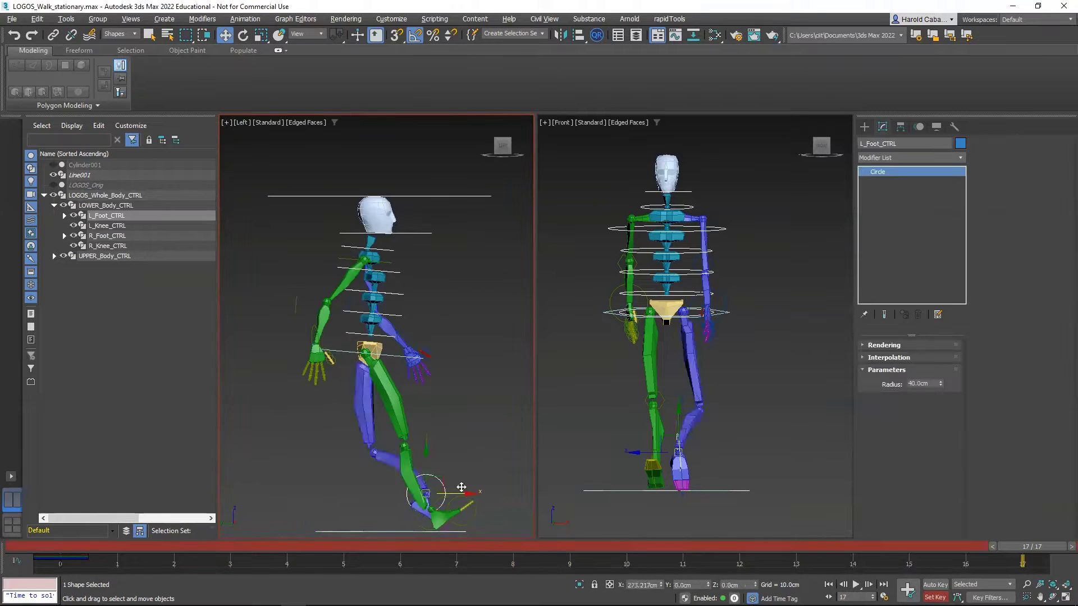
key("e")
scroll(315, 482, "up", 5)
left_click_drag(348, 368, 361, 343)
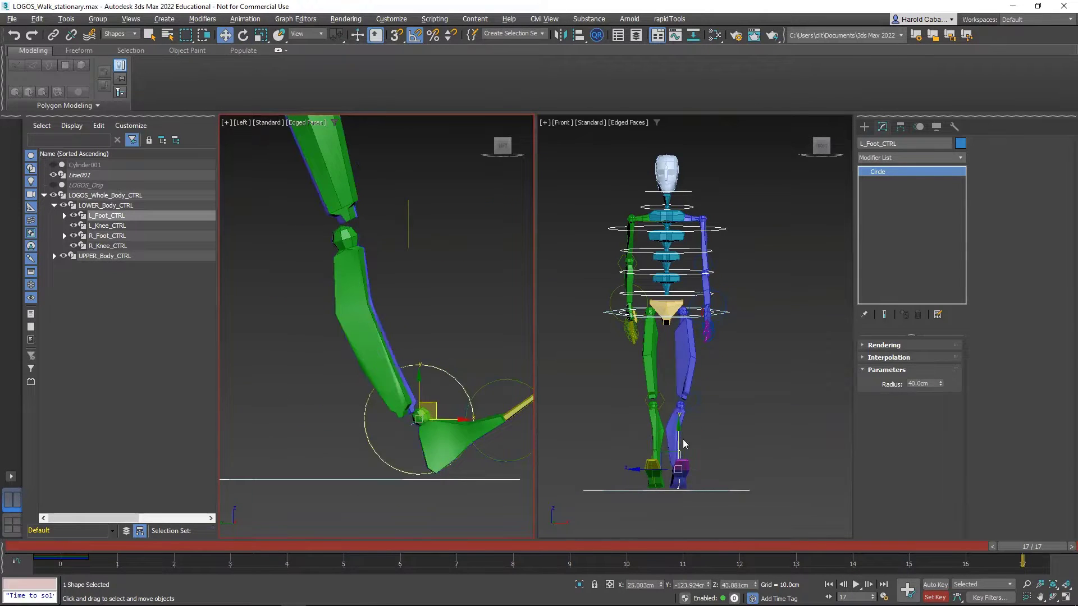
scroll(674, 393, "up", 3)
scroll(450, 443, "down", 5)
left_click(482, 444)
key("w")
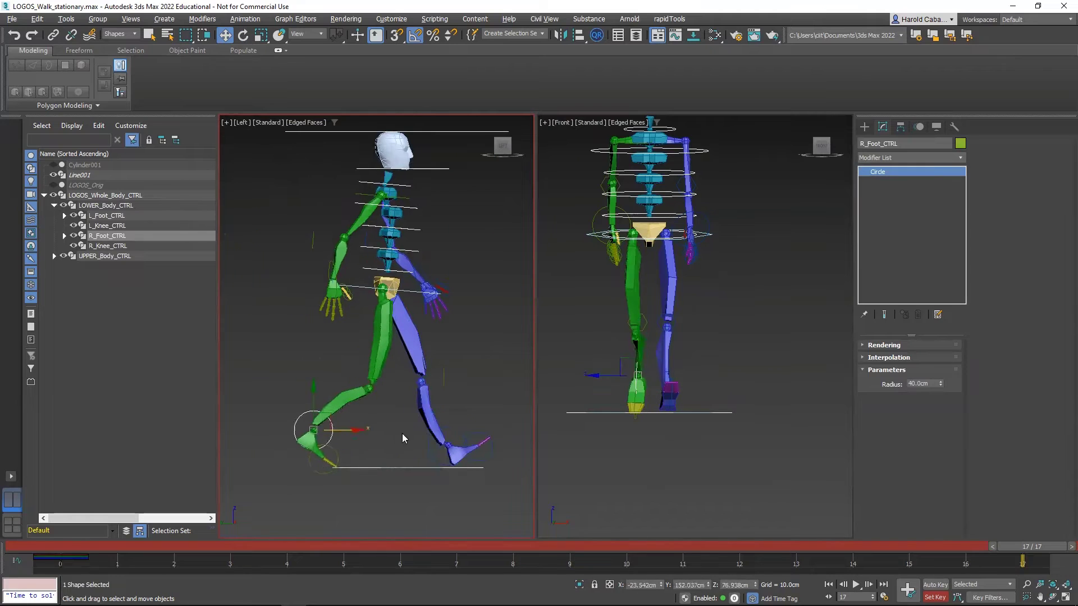
Step: Turn the left hand about -75° on Z, select all controls, and bring up the reference
left_click(435, 272)
middle_click_drag(442, 268, 371, 302)
key("e")
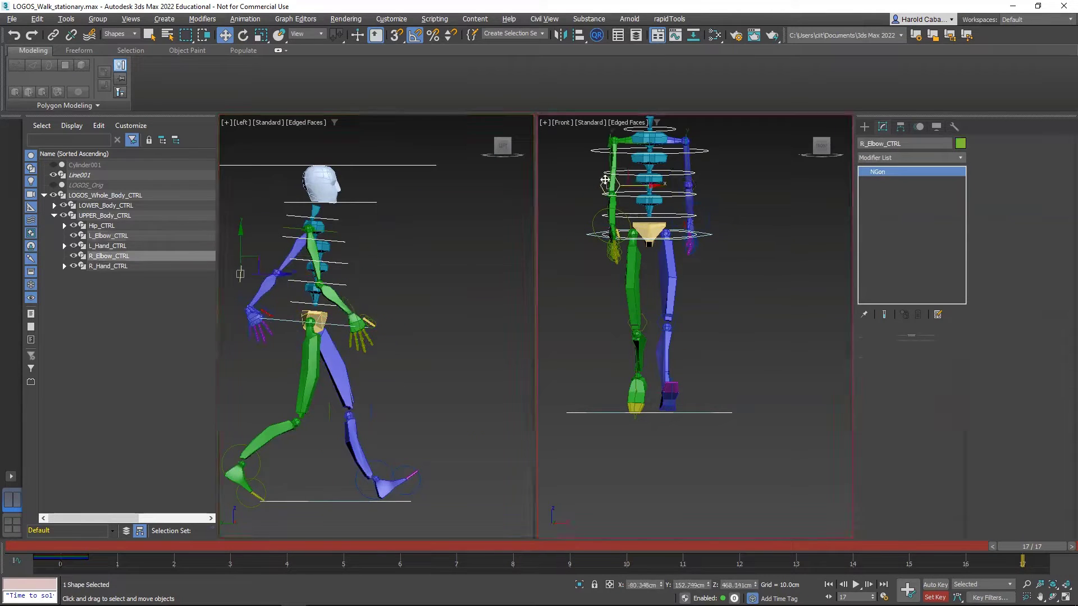
left_click_drag(294, 301, 297, 320)
scroll(262, 264, "down", 2)
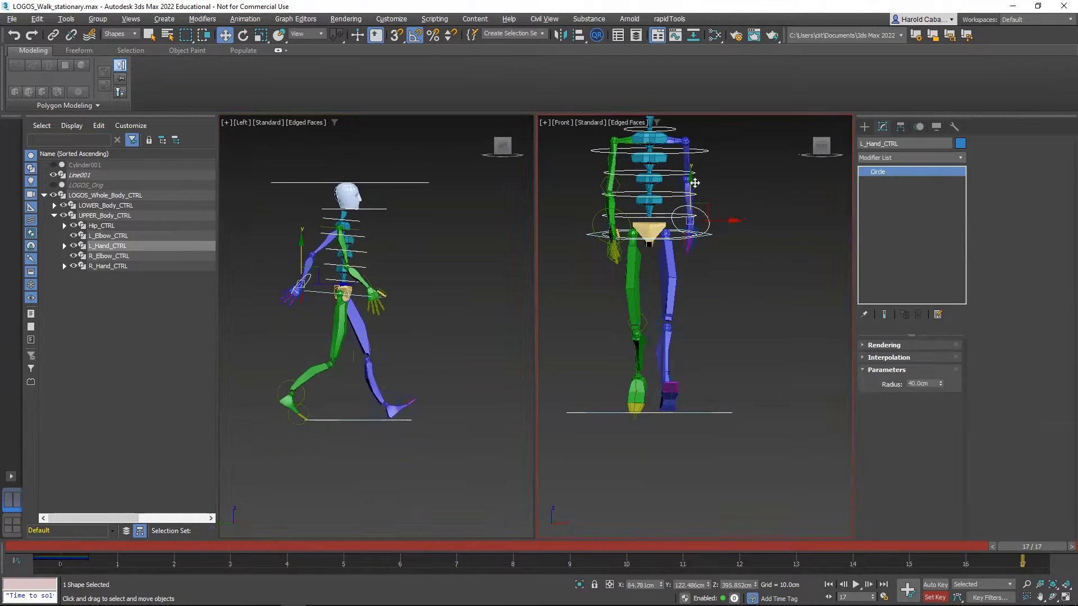
left_click_drag(260, 150, 466, 461)
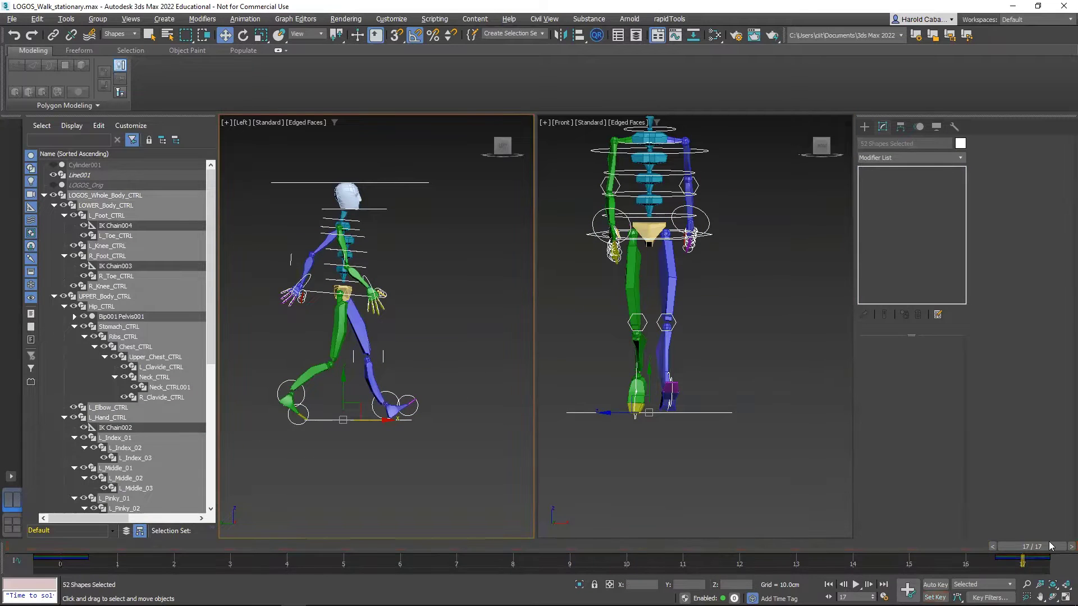
key("w")
key("alt+Tab")
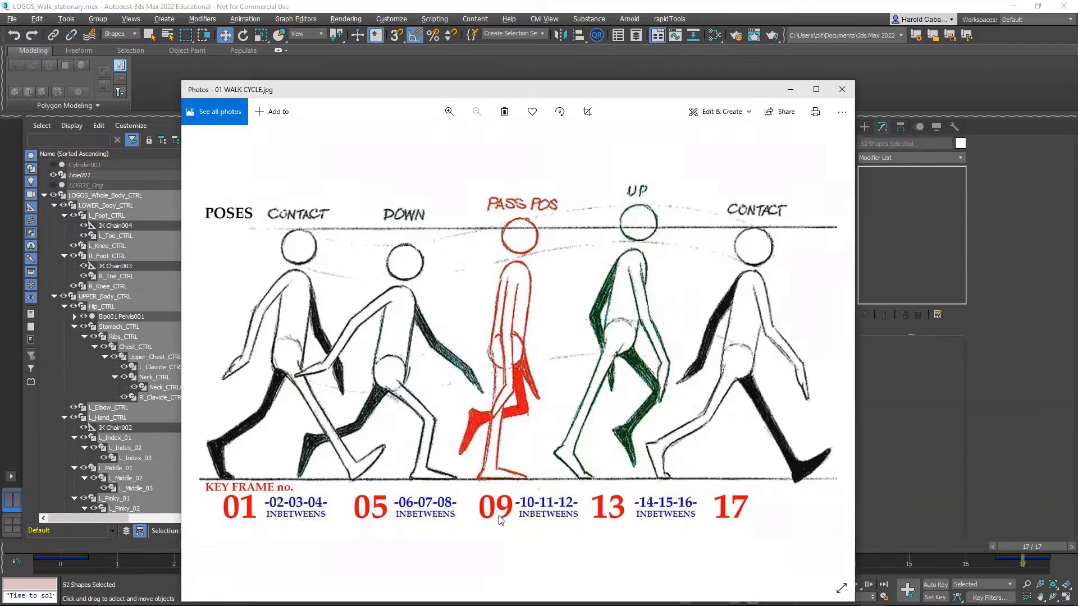
Step: At frame 9, shift the right foot under the body and compare with the reference
key("alt+Tab")
key("alt+Tab")
key("alt+Tab")
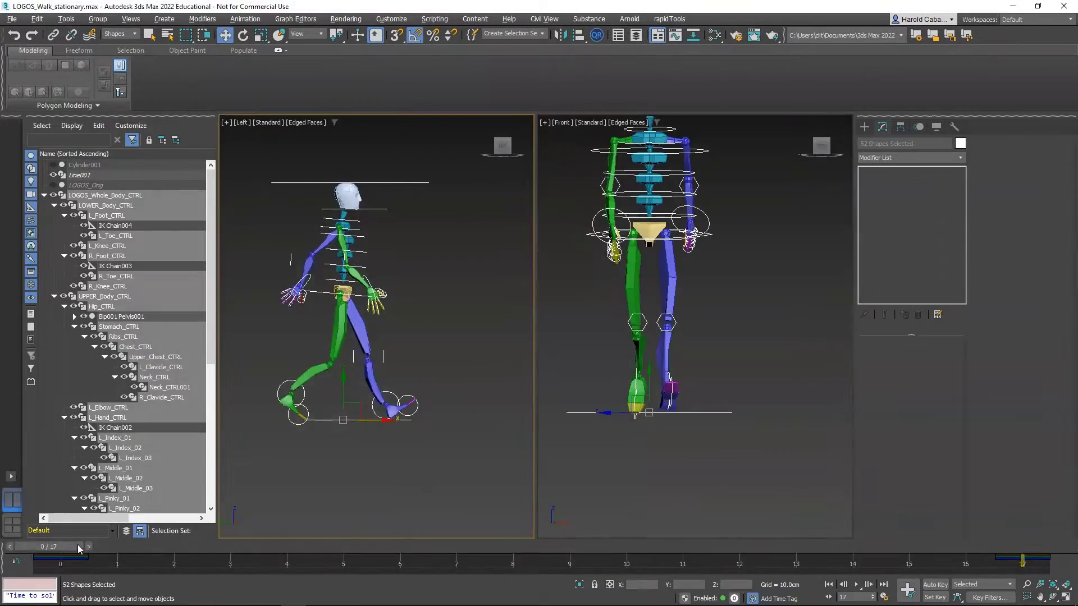
key("n")
key("comma")
key("comma")
key("comma")
left_click(349, 430)
left_click_drag(638, 390, 649, 391)
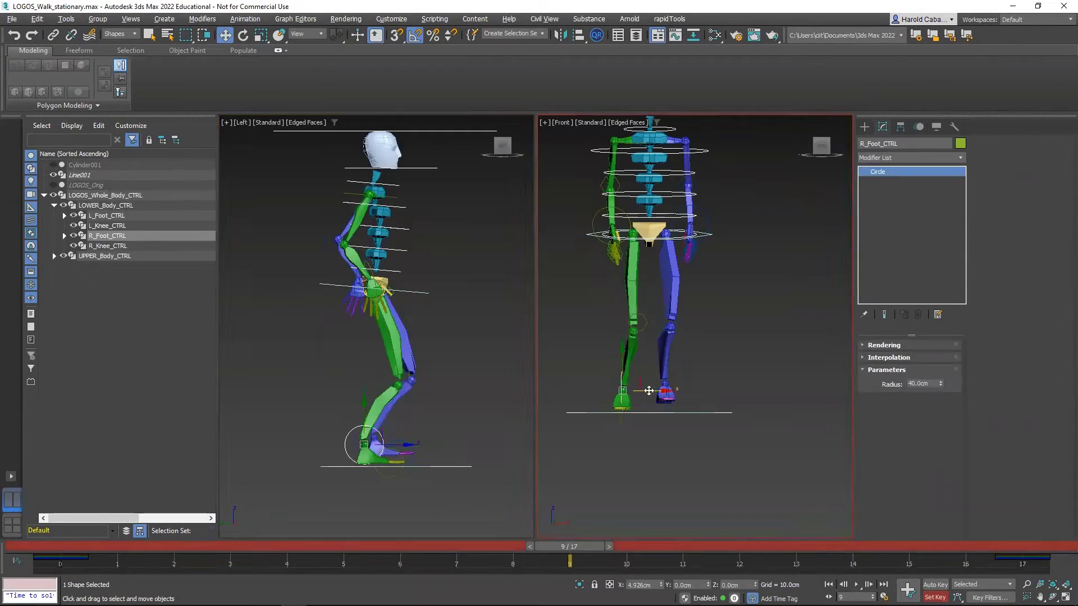
key("alt+Tab")
key("alt+Tab")
key("alt+Tab")
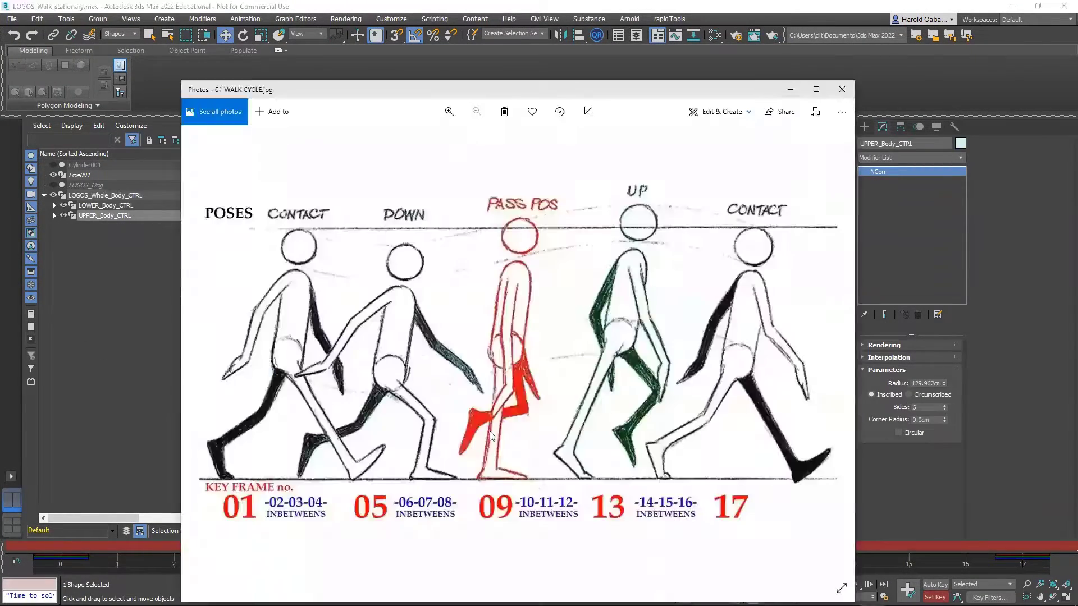
key("alt+Tab")
Step: Raise the left foot for the passing pose, select all controls, and play the walk
left_click(321, 414)
key("ctrl+z")
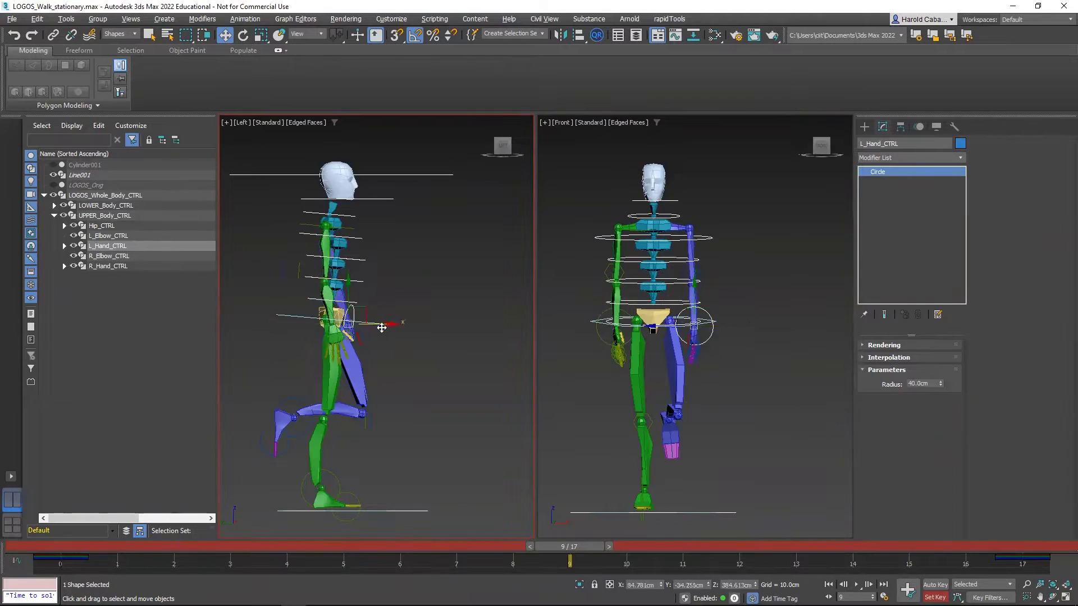
left_click_drag(324, 174, 490, 450)
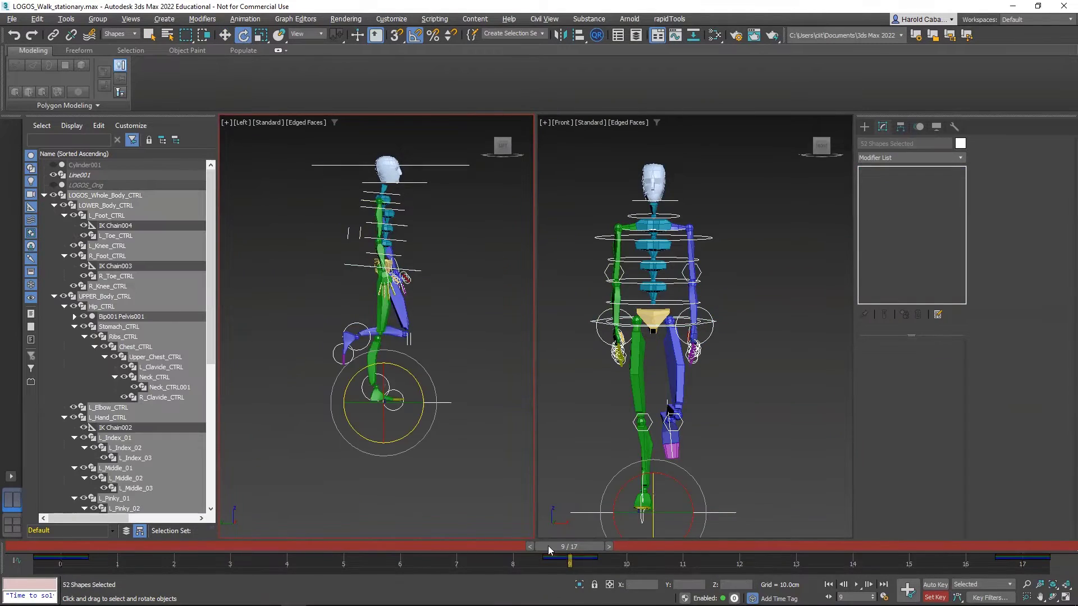
key("slash")
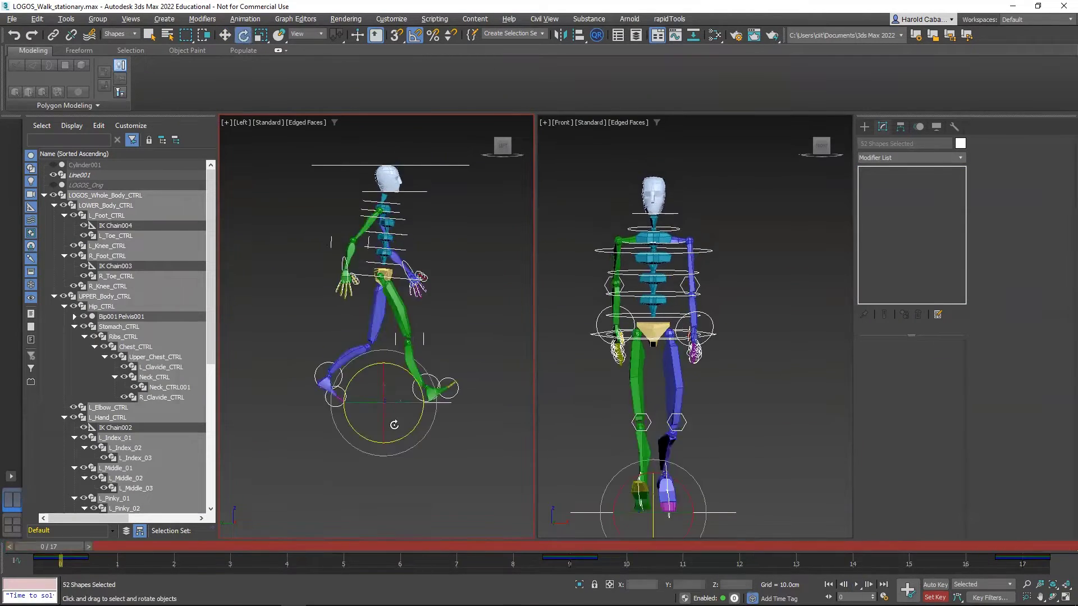
key("e")
key("alt+Tab")
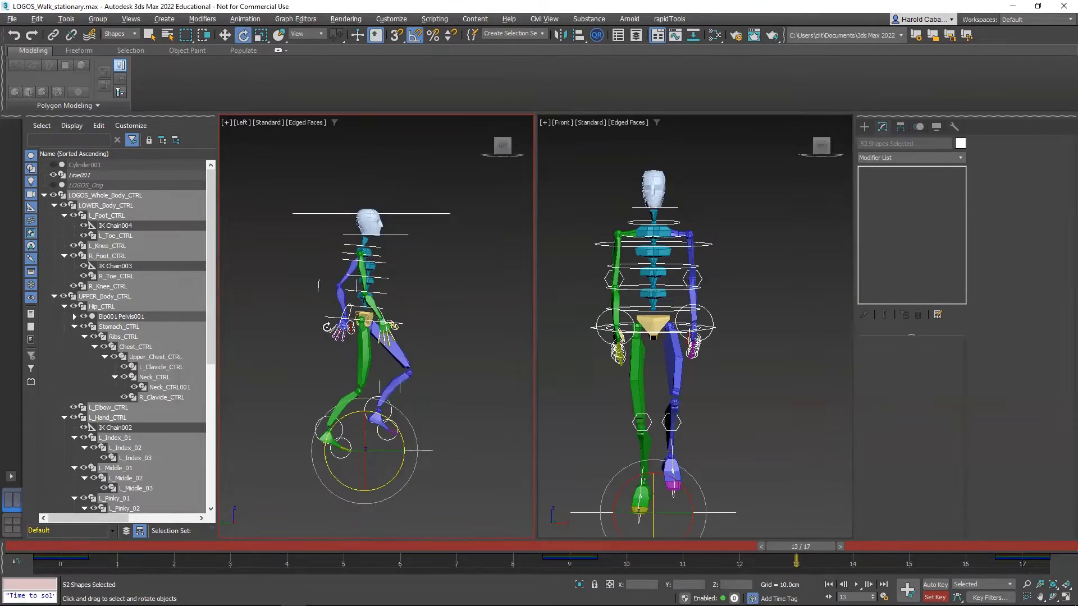
Step: Inspect the frame-5 down pose against the reference and select every rig control
left_click(328, 327)
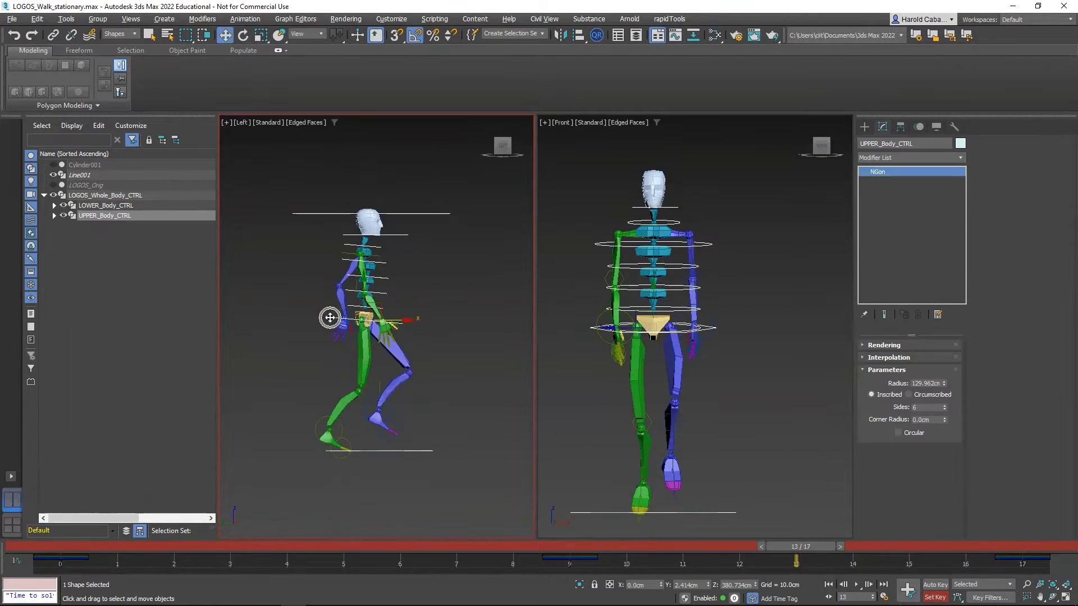
key("w")
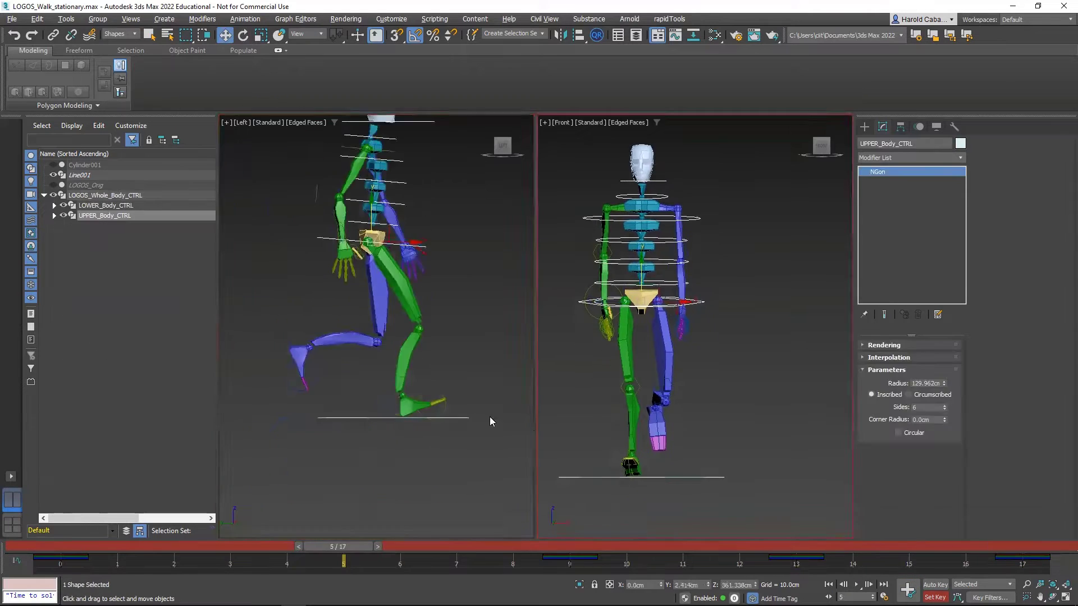
scroll(334, 420, "down", 5)
left_click(301, 369)
scroll(365, 289, "down", 3)
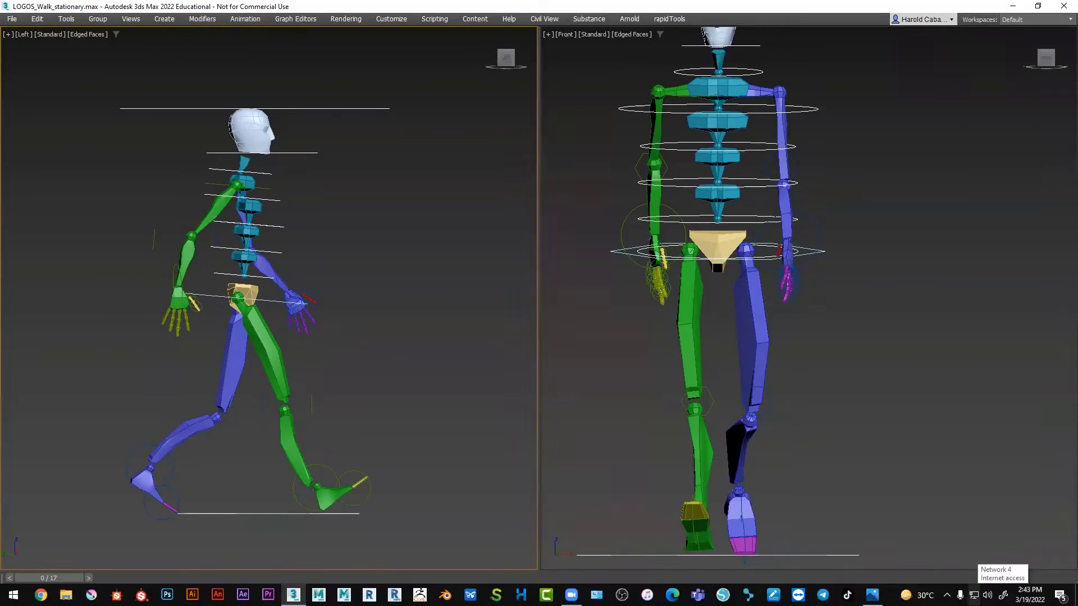
key("ctrl+a")
Step: Enter the continued key frames 21, 25, 29 and 33 in the KEYS table's second row
key("z")
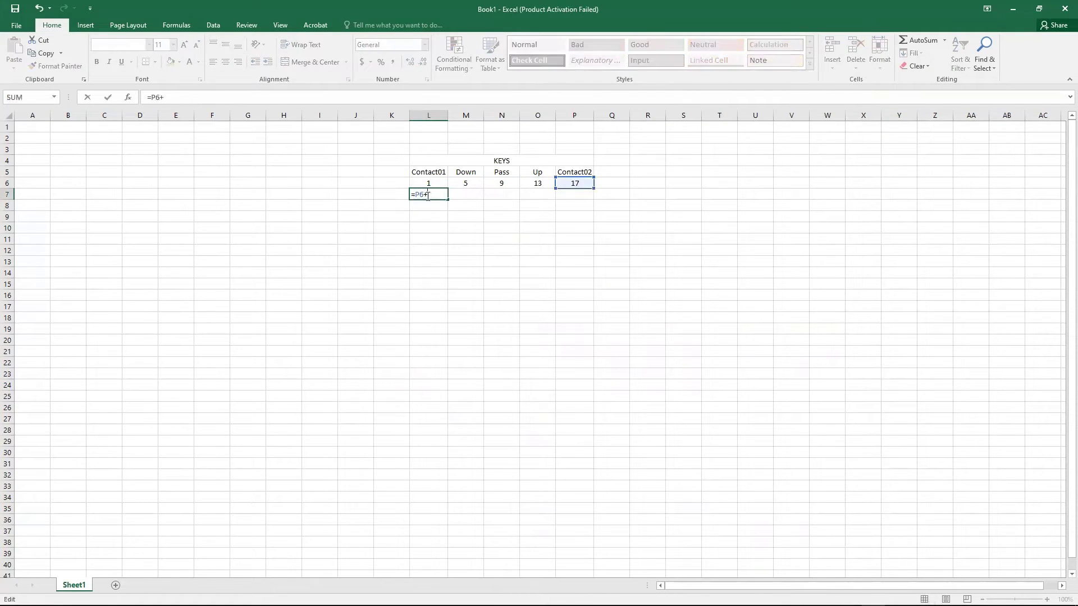
key("Right")
type("25")
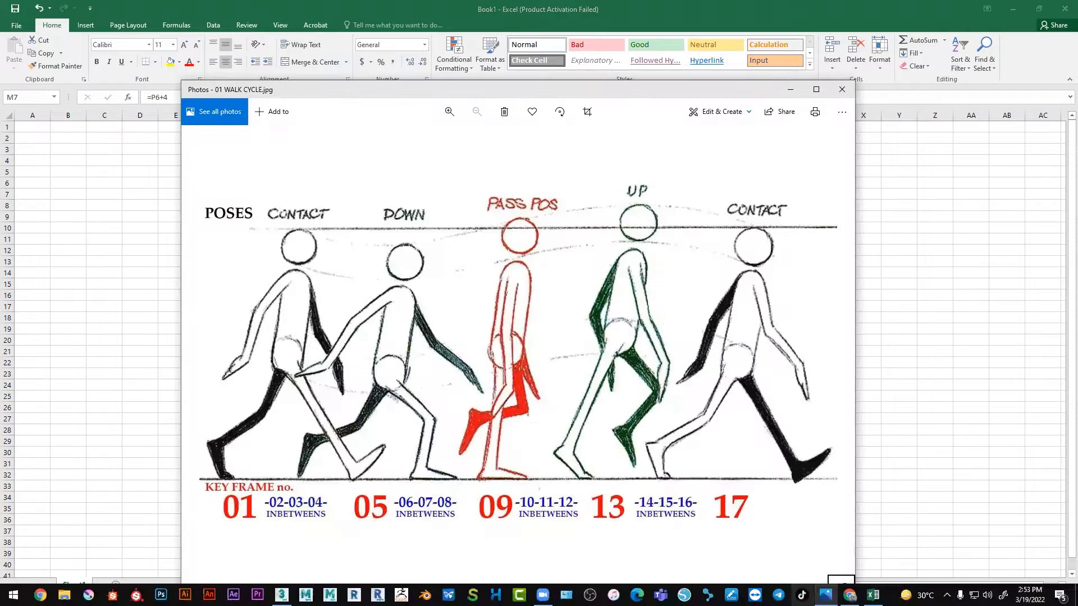
left_click(578, 195)
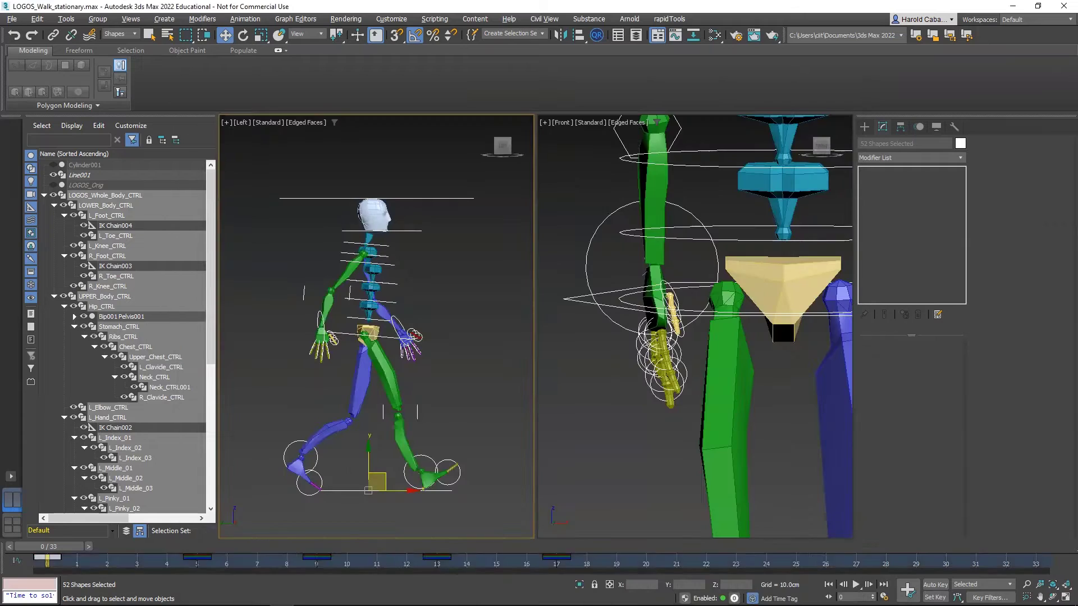
Step: Review the walk at frames 17 and 9, then go to frame 25 with the upper body selected
left_click_drag(50, 550, 561, 553)
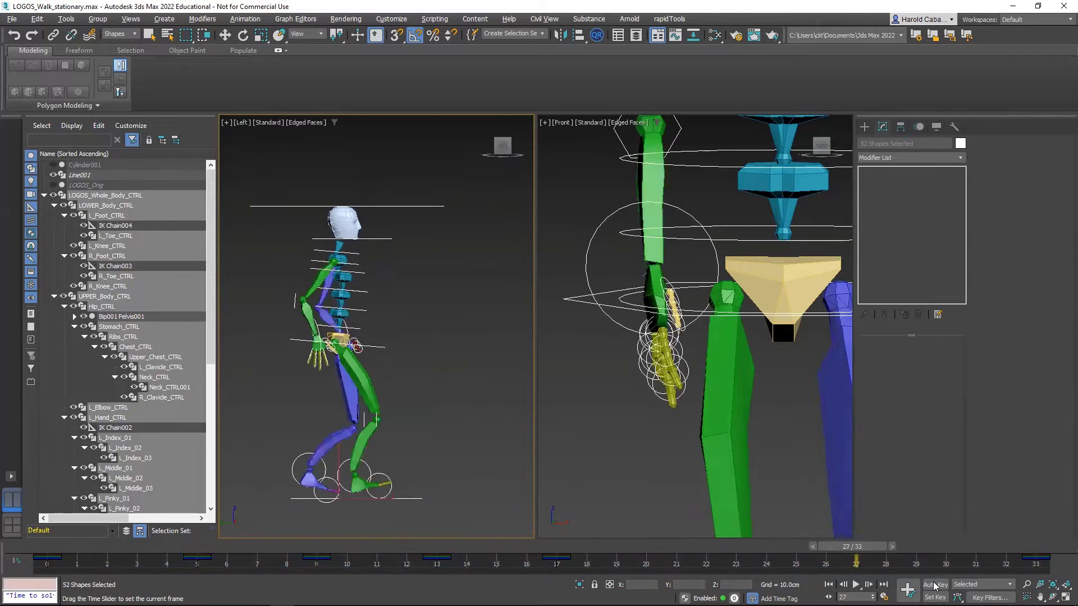
left_click(320, 546)
scroll(666, 431, "down", 3)
scroll(720, 526, "down", 1)
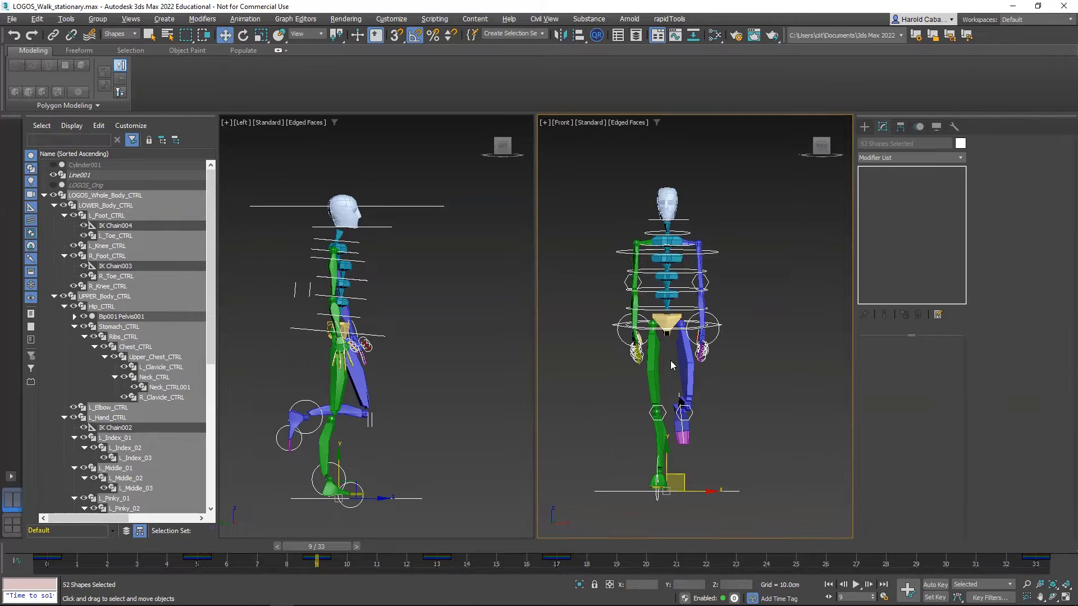
left_click(457, 366)
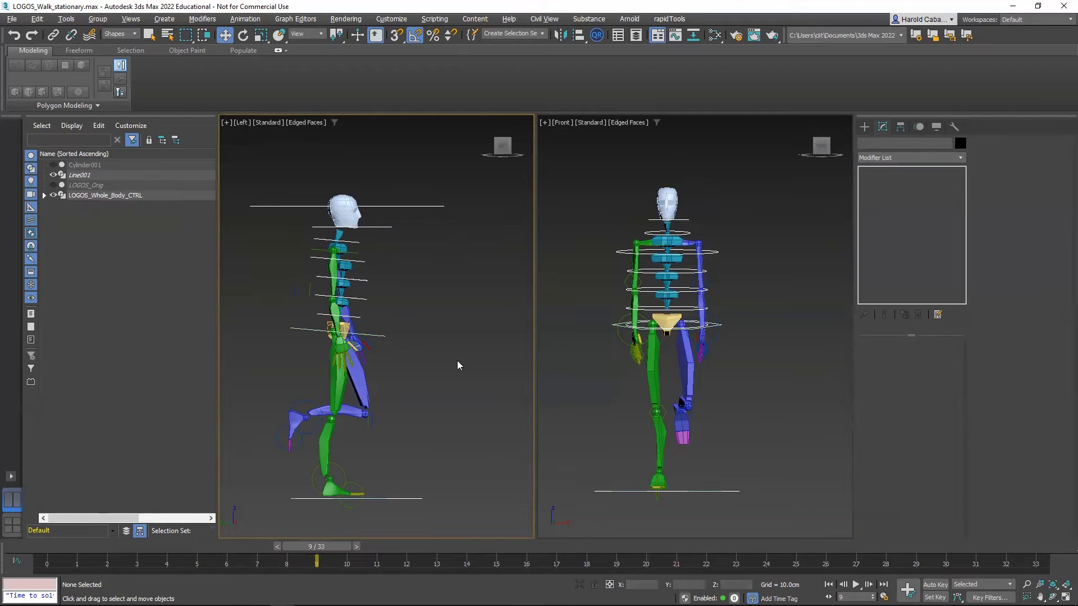
left_click(612, 321)
key("z")
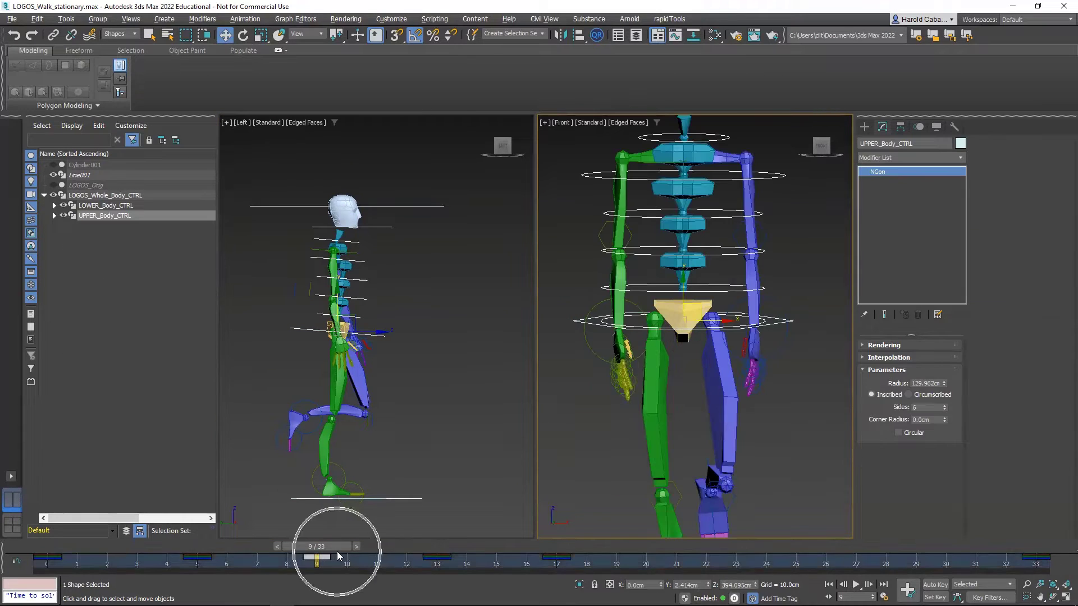
key("shift+z")
left_click_drag(317, 546, 793, 546)
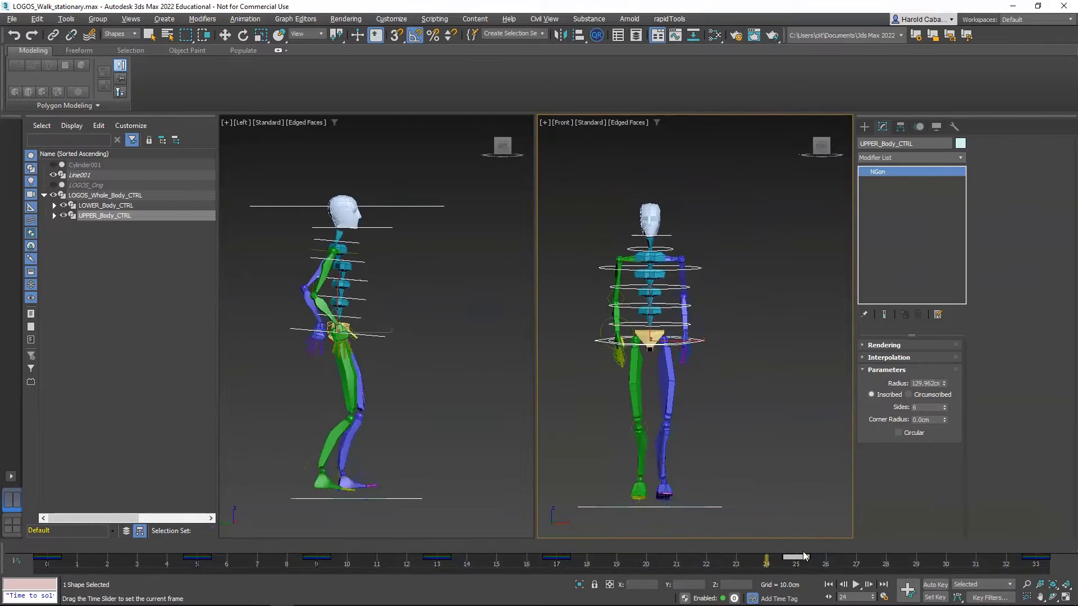
Step: At frame 25, raise the right foot, lower the right arm, and key all controls
left_click(663, 500)
key("z")
left_click(368, 477)
left_click_drag(368, 477, 328, 403)
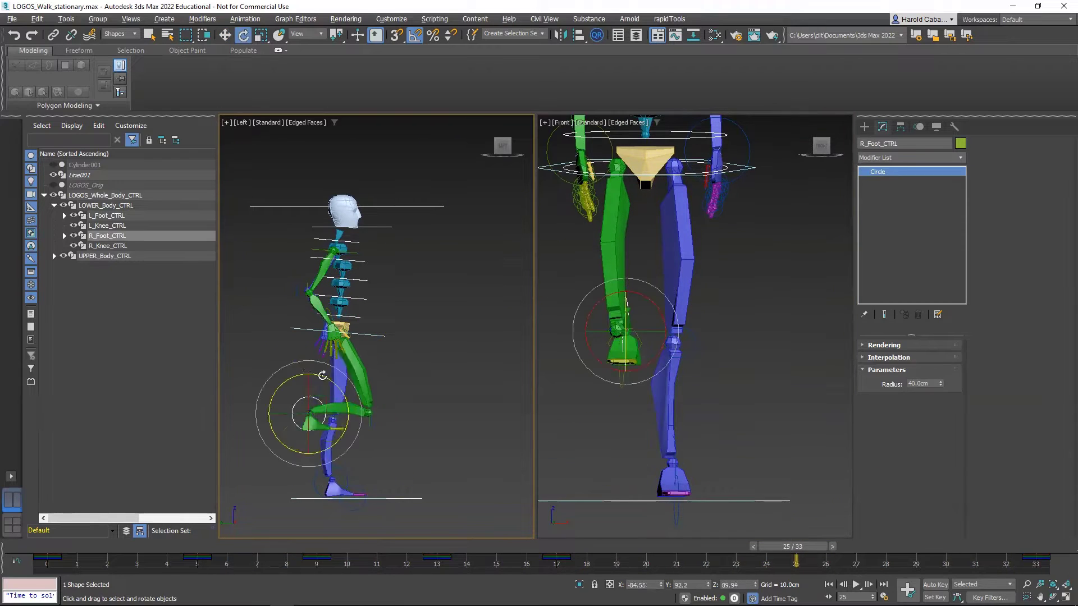
key("apostrophe")
left_click(336, 331)
key("z")
left_click_drag(337, 330, 382, 335)
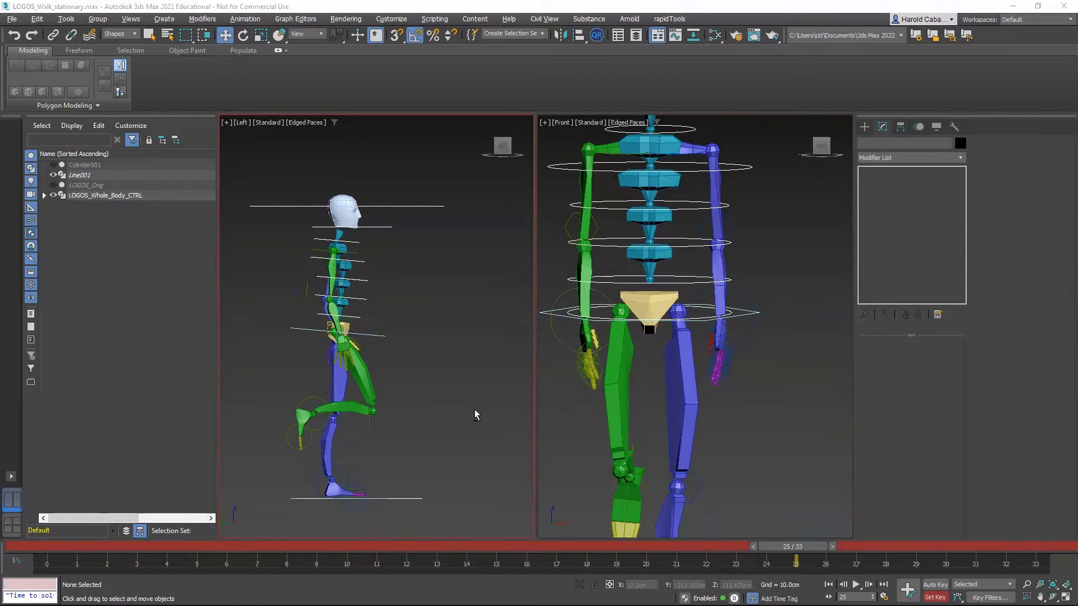
key("ctrl+a")
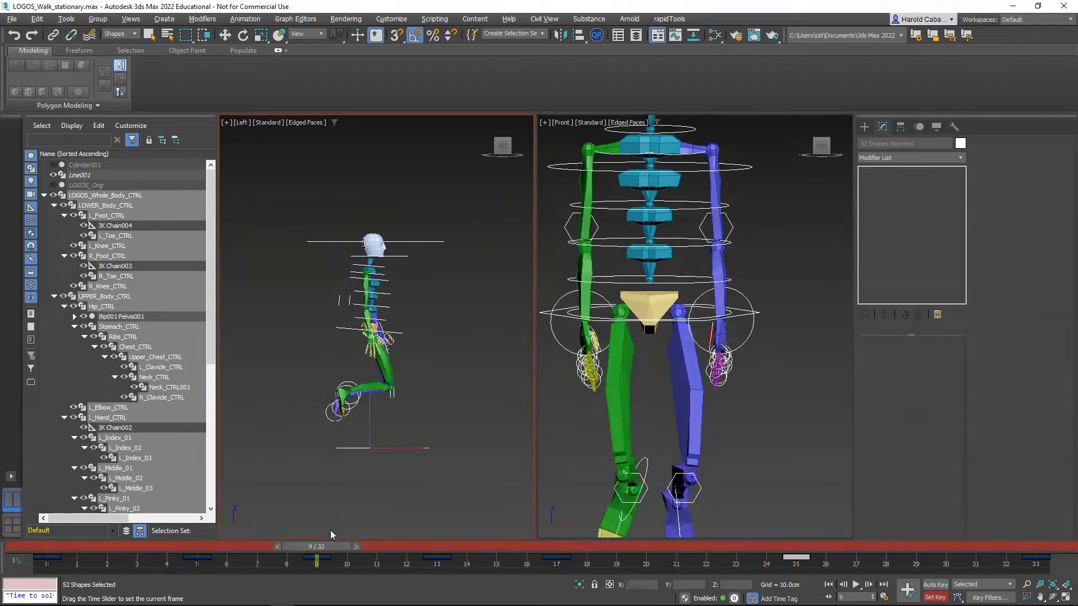
key("apostrophe")
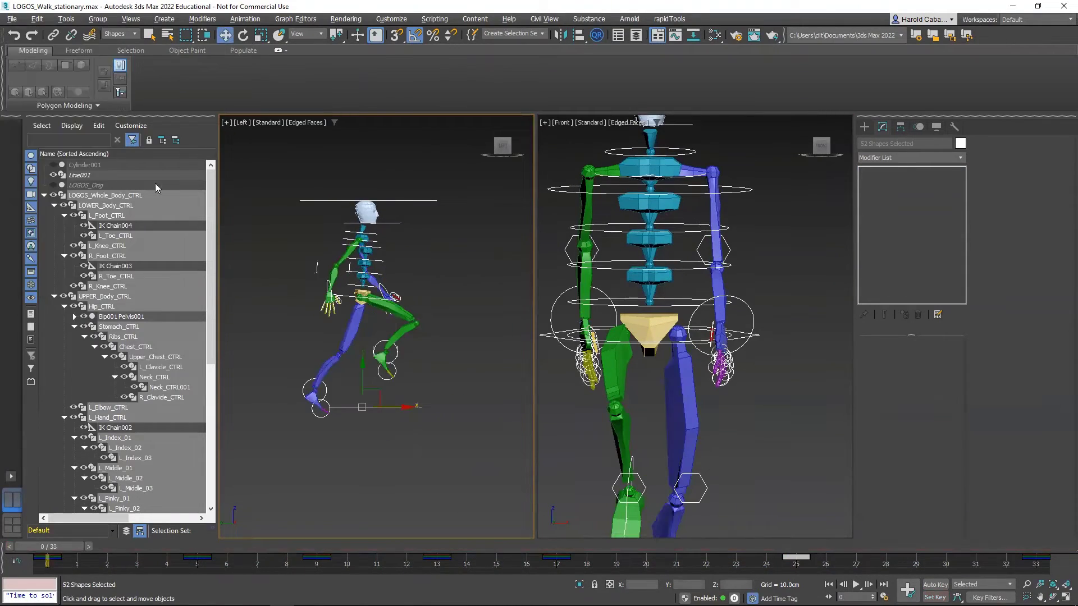
Step: Load the AutoBackup03 scene and Shift-copy the upper body keys from frame 13 to 29
key("ctrl+o")
left_click(365, 411)
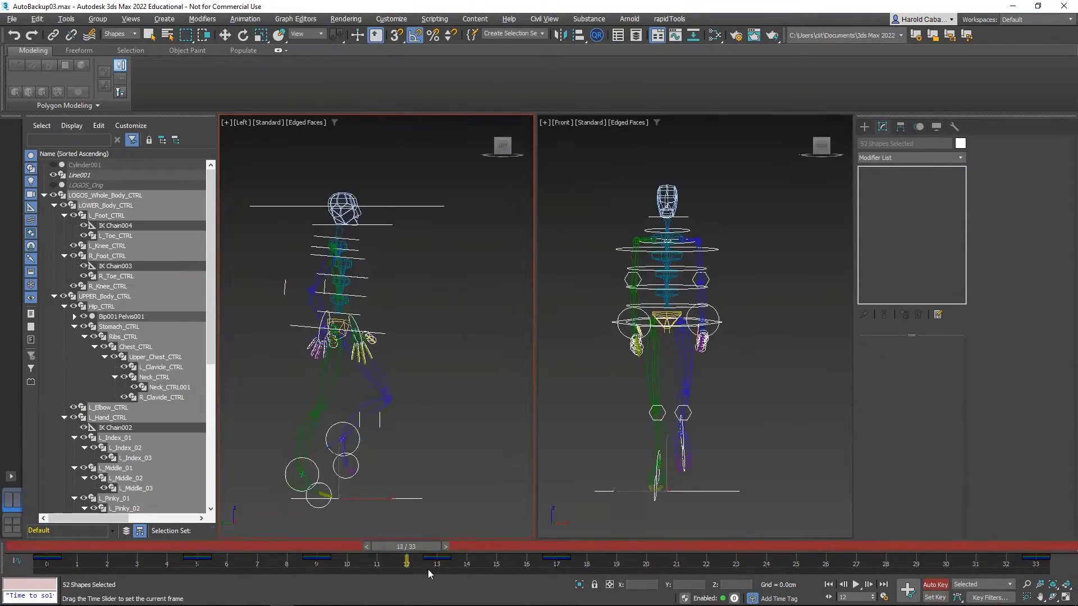
left_click(800, 547)
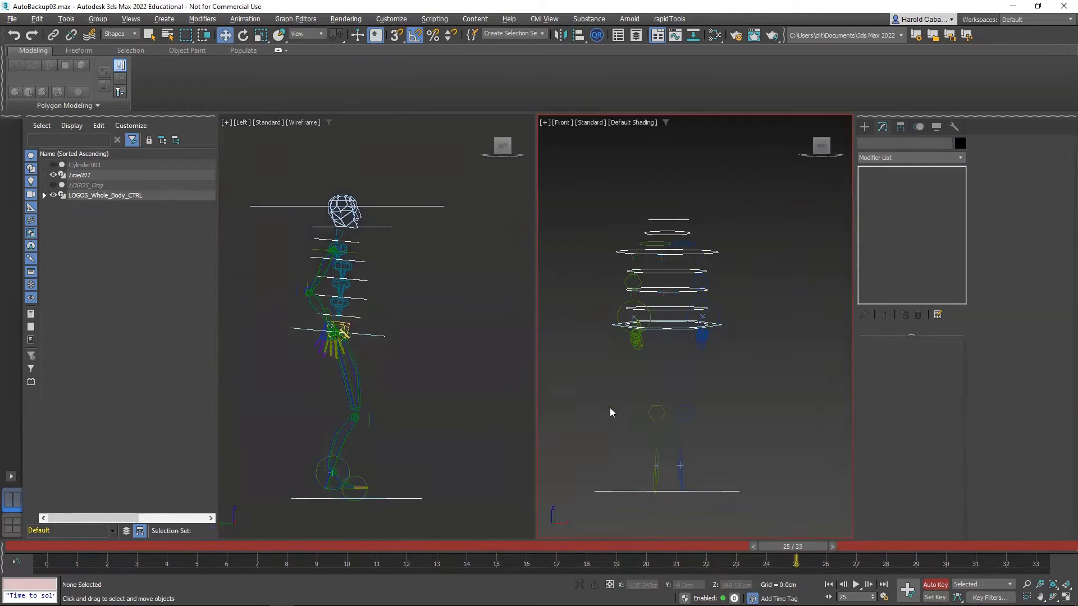
left_click(303, 122)
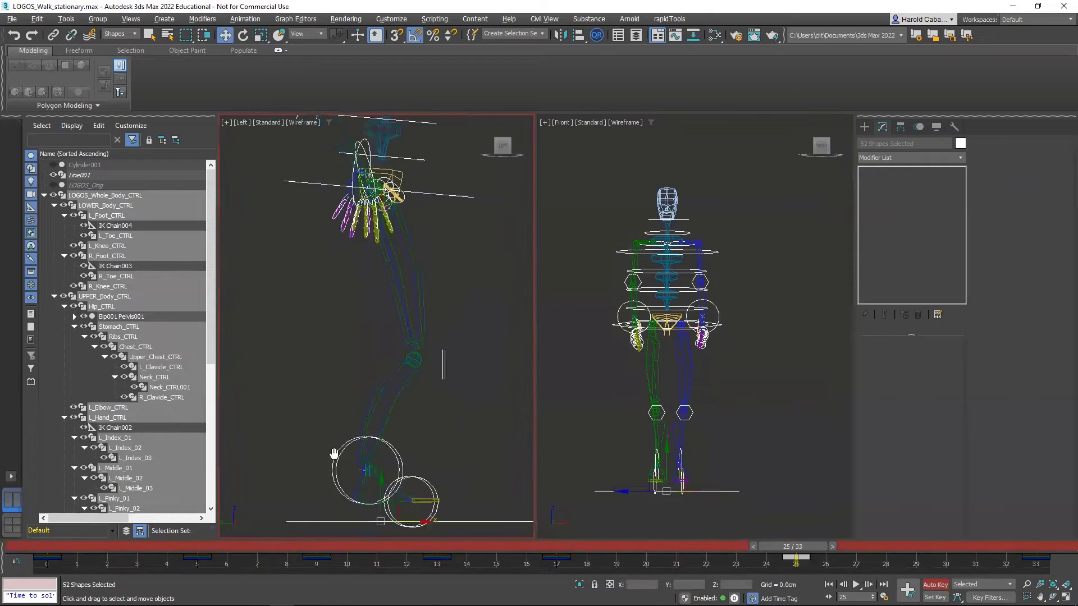
left_click(334, 453)
left_click(304, 314)
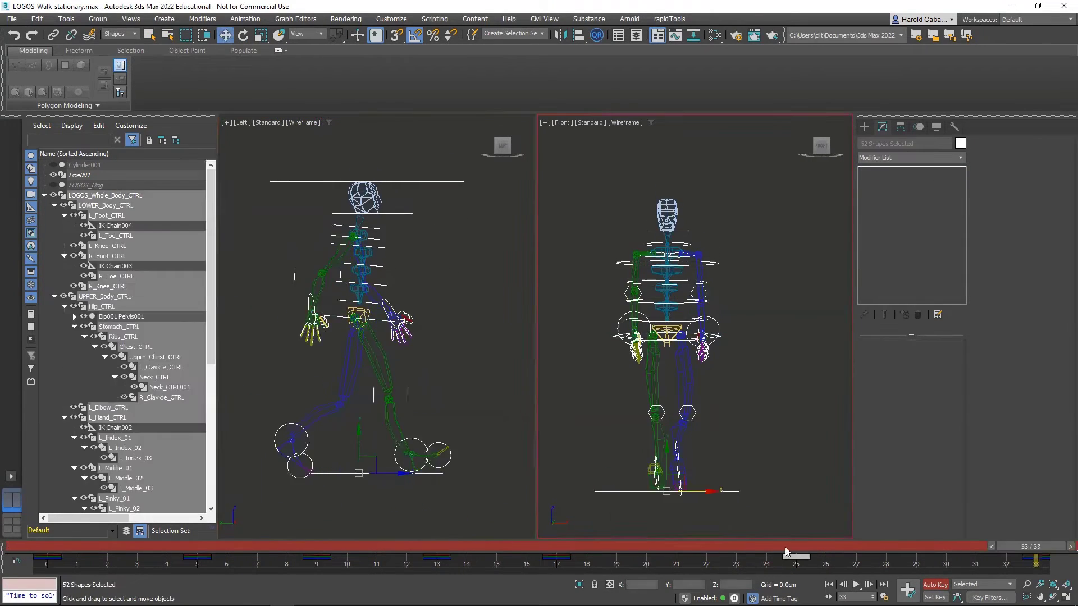
left_click(393, 305)
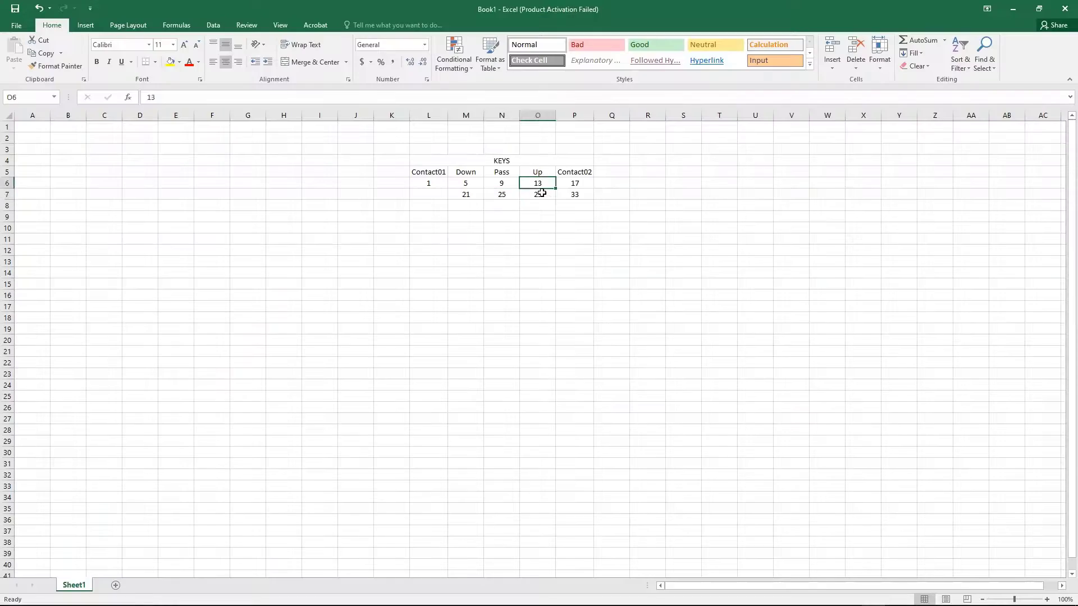
key("w")
left_click_drag(911, 563, 916, 564, "shift")
middle_click(356, 209)
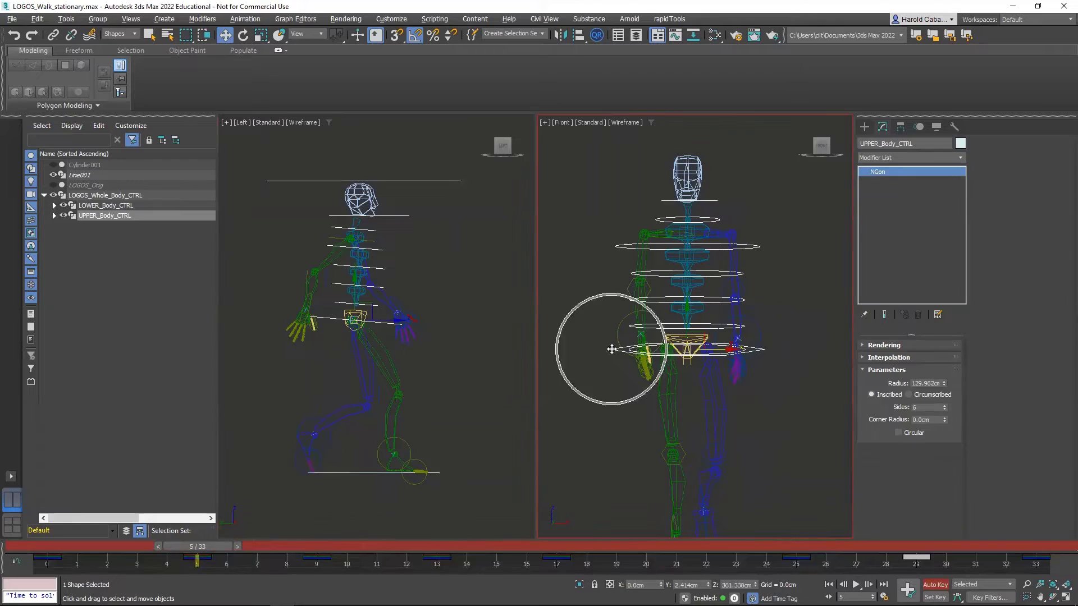
Step: Select L_Foot_CTRL, review the two-step walk, then select row 7's first cells in Excel
scroll(401, 456, "up", 5)
left_click(351, 357)
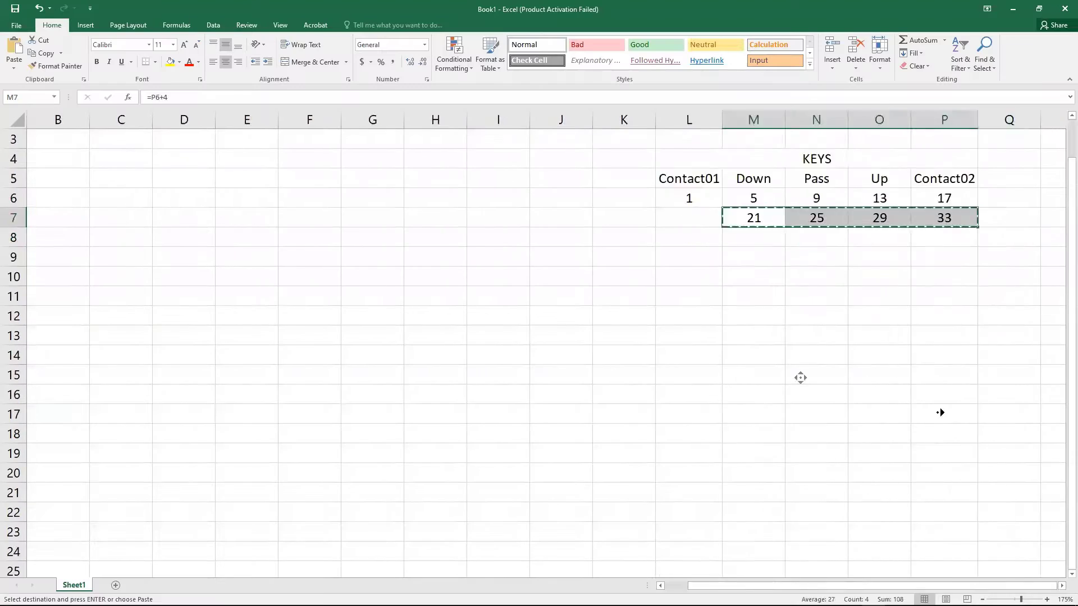
left_click_drag(502, 257, 624, 258)
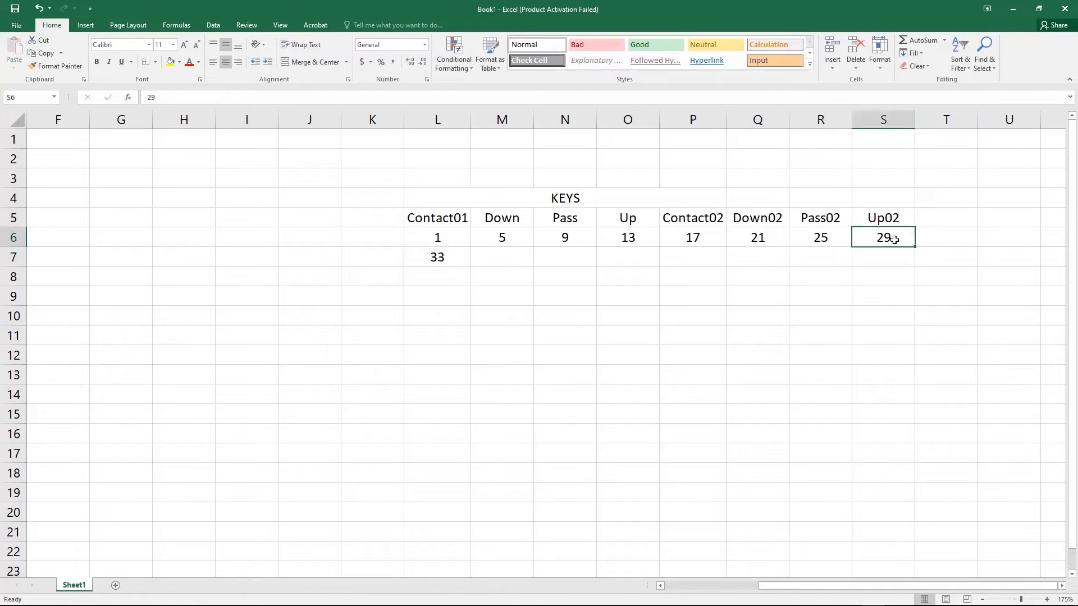
Step: Fill row 7 with frame numbers and scrub the lengthened timeline to frame 32
key("ctrl+z")
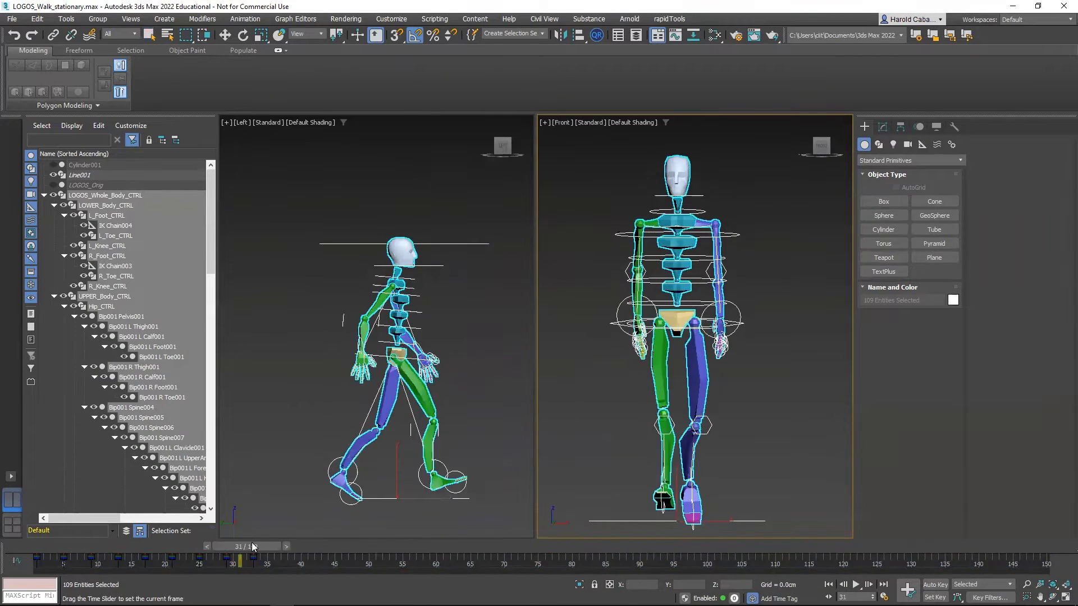
mouse_move(251, 542)
left_mouse_down()
mouse_move(272, 548)
mouse_move(284, 582)
left_mouse_up()
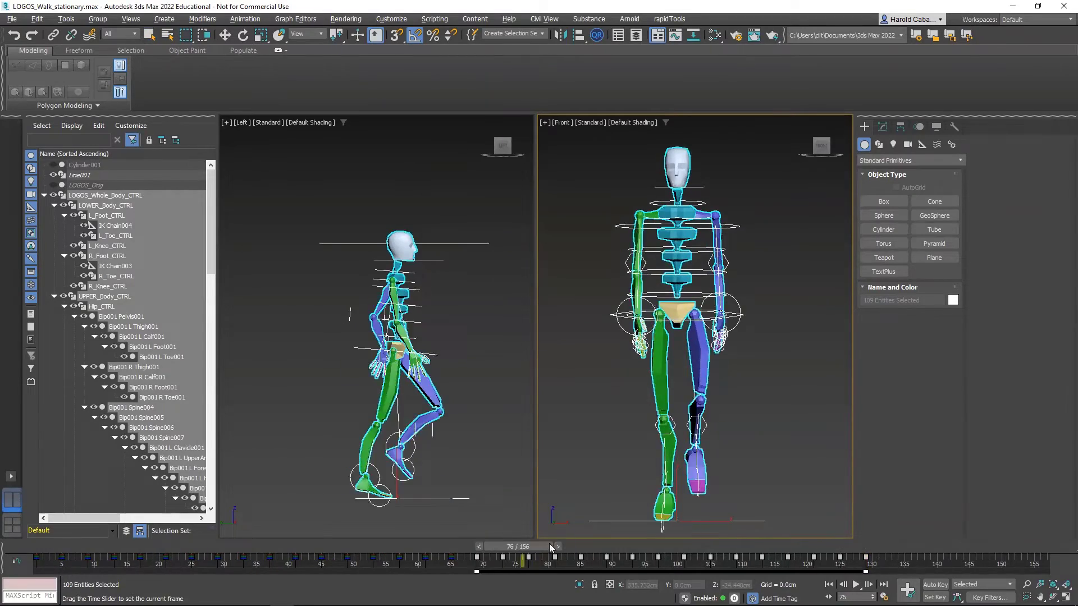
Step: Copy the walk keys out to frames 130–145 and fit the skeleton in both views
left_click_drag(549, 543, 507, 544)
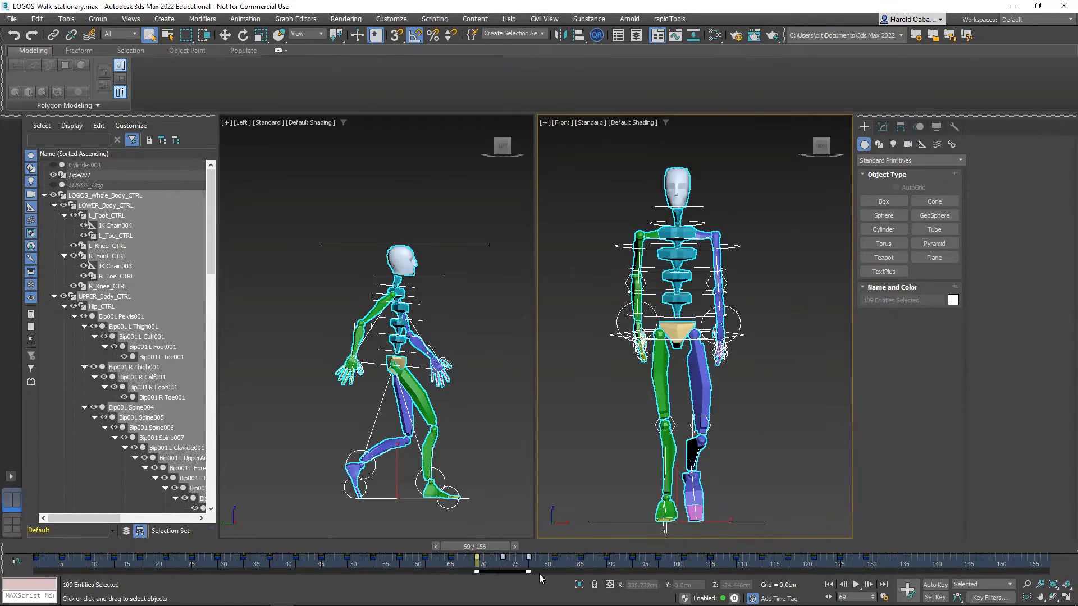
left_click_drag(880, 566, 955, 544, "shift")
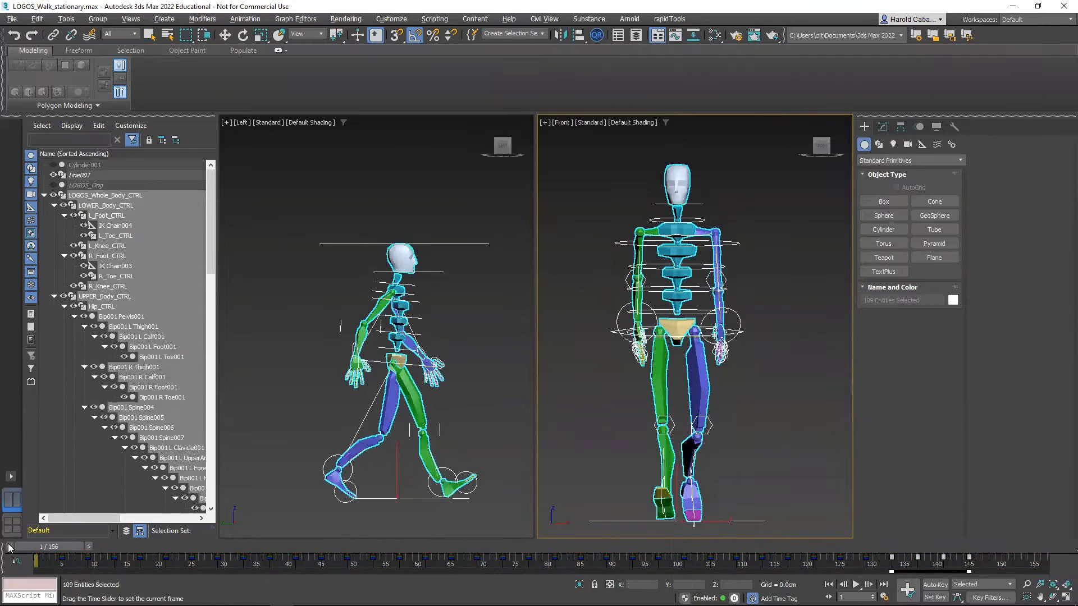
left_click(646, 462)
key("ctrl+shift+z")
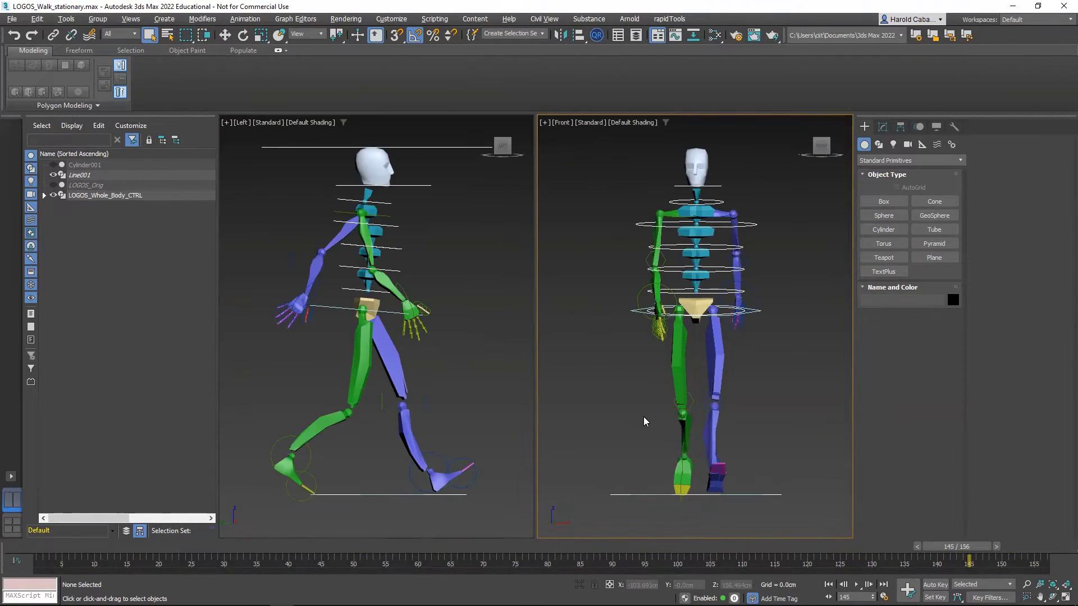
Step: Save the scene as LOGOS_Walk_mobile.max and play back the walk
left_click(12, 18)
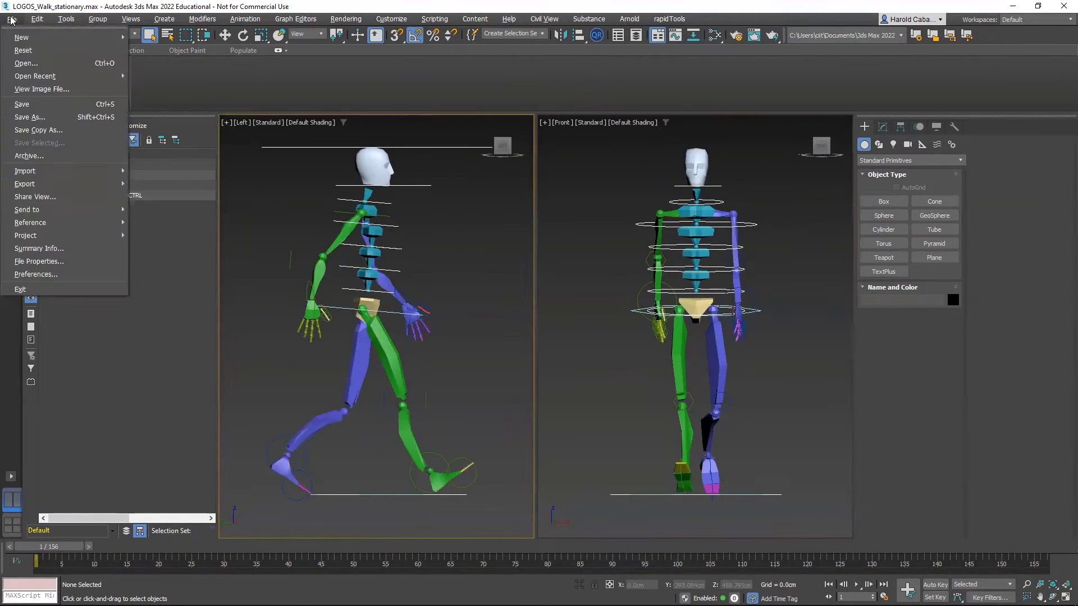
left_click(107, 110)
type("mobile")
key("Return")
key("ctrl+a")
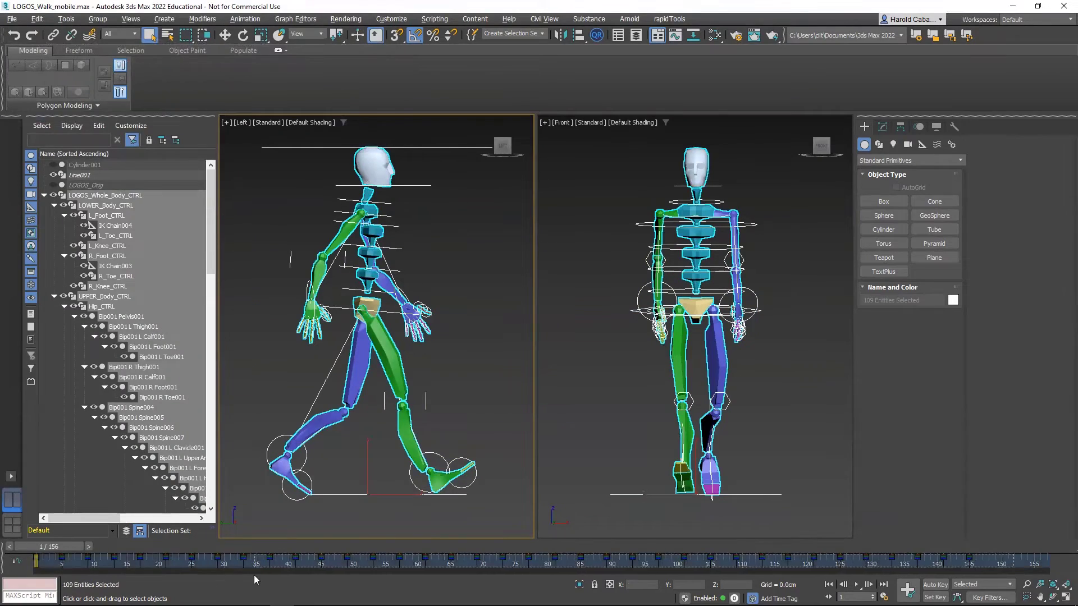
key("slash")
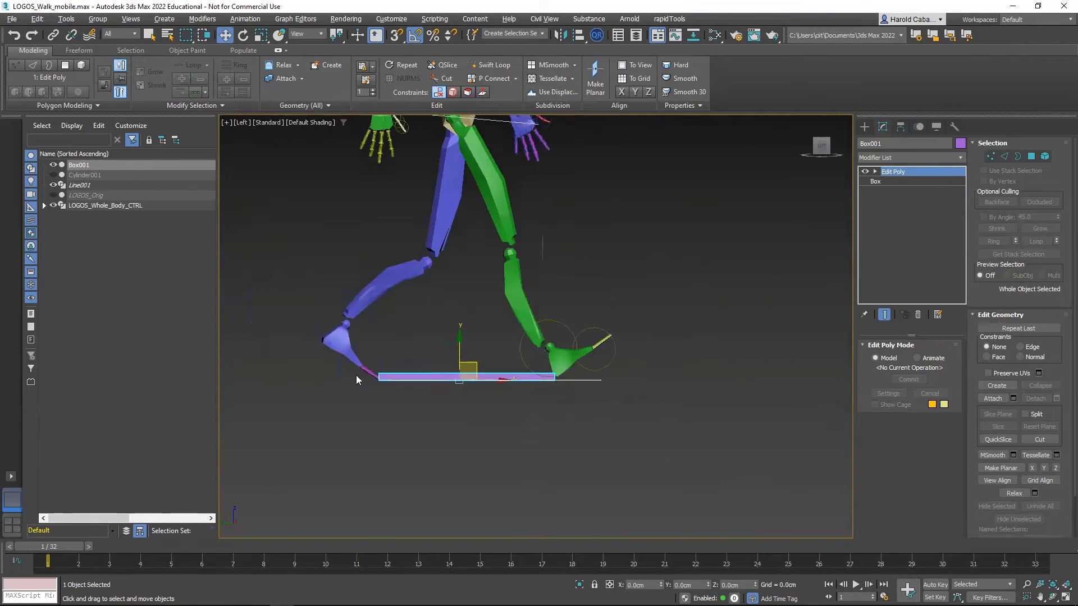
Step: At frame 17, position plank Box002, then select LOGOS_Whole_Body_CTRL and return to the first frame
left_click_drag(46, 552, 541, 552)
key("w")
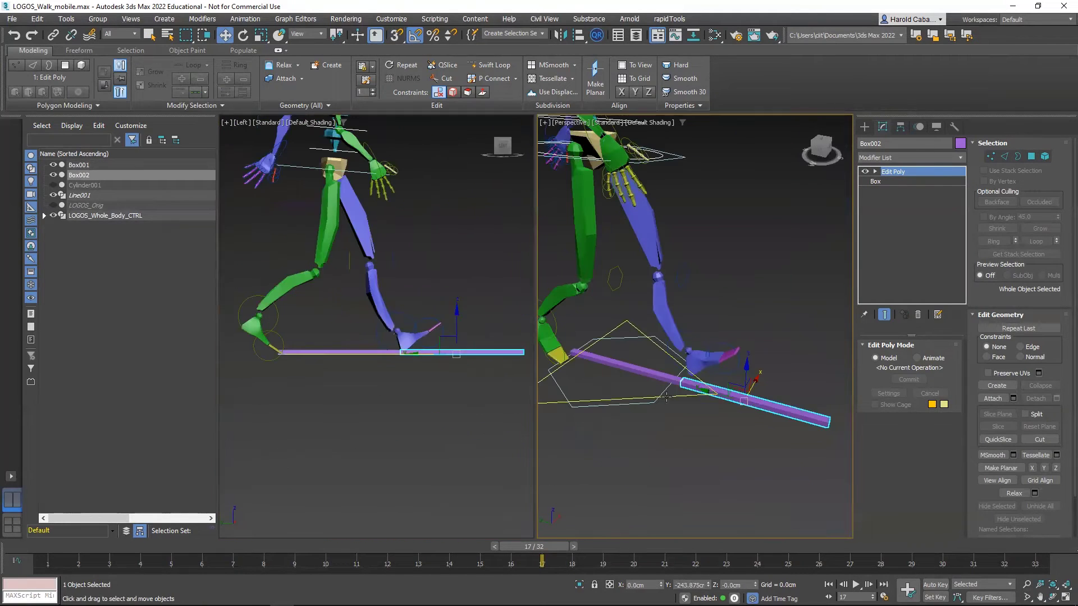
left_click(666, 397)
key("Home")
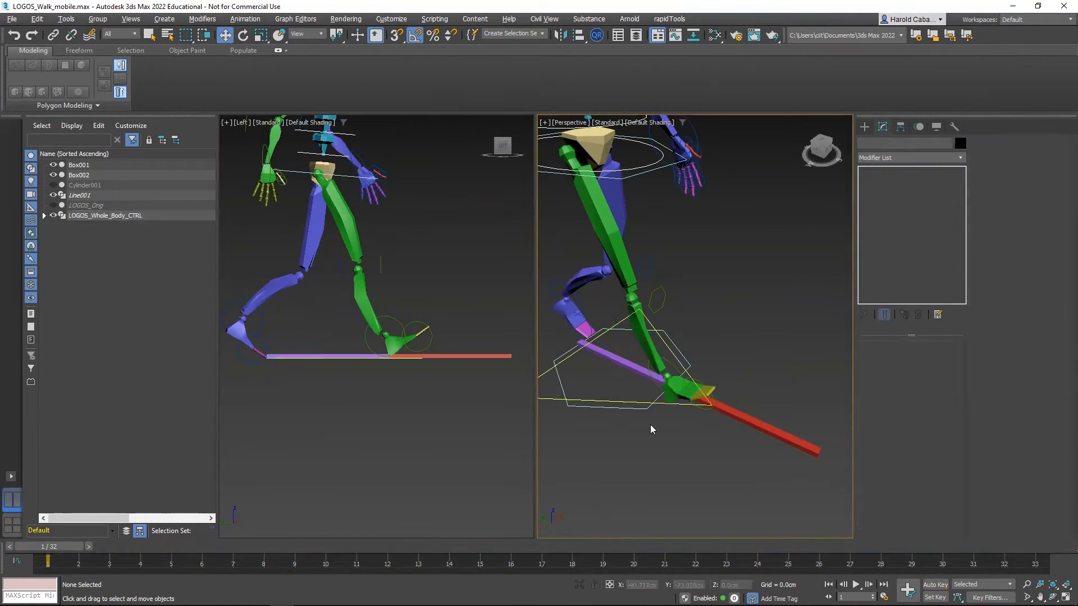
Step: Set the timeline Start Time to 0, giving a 0–33 frame range
left_click(885, 597)
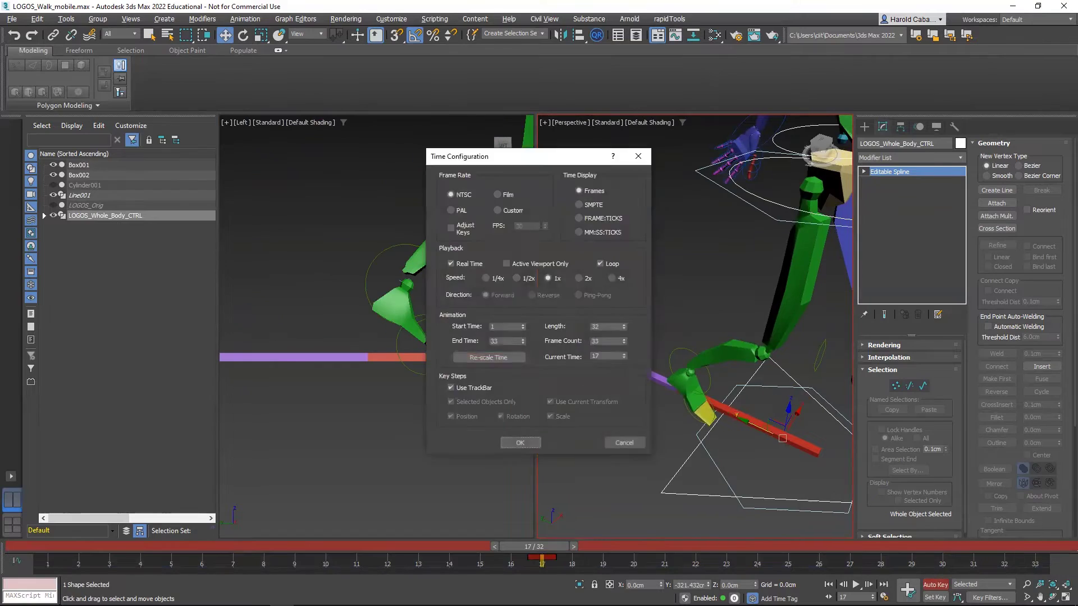
double_click(501, 362)
type("0")
left_click(519, 441)
Step: At frame 5, key LOGOS_Whole_Body_CTRL forward so the planted foot stays on Box001
left_click_drag(557, 558, 153, 556)
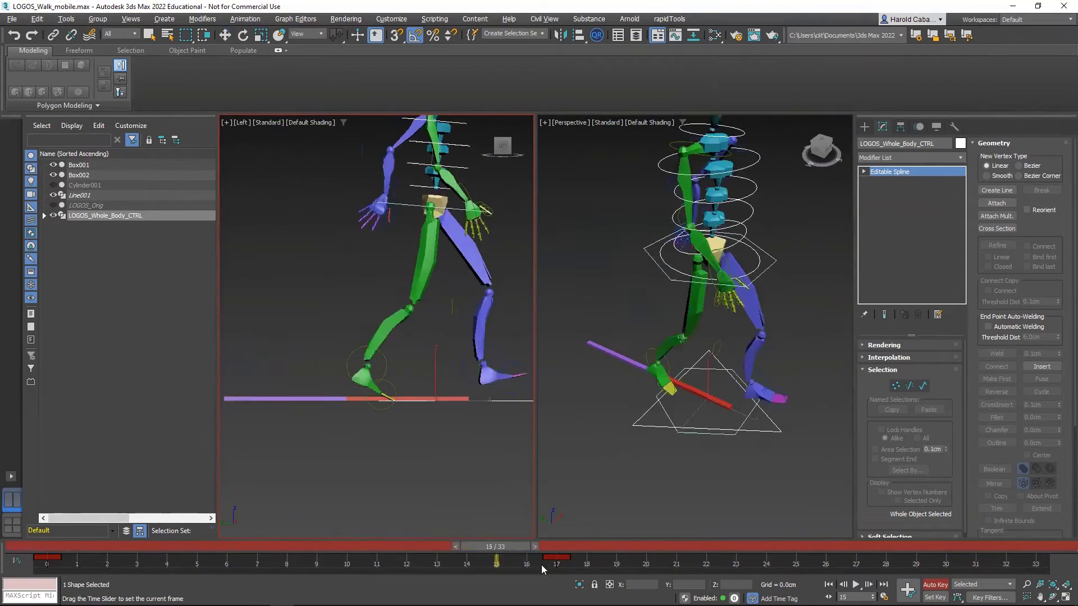
left_click(158, 572)
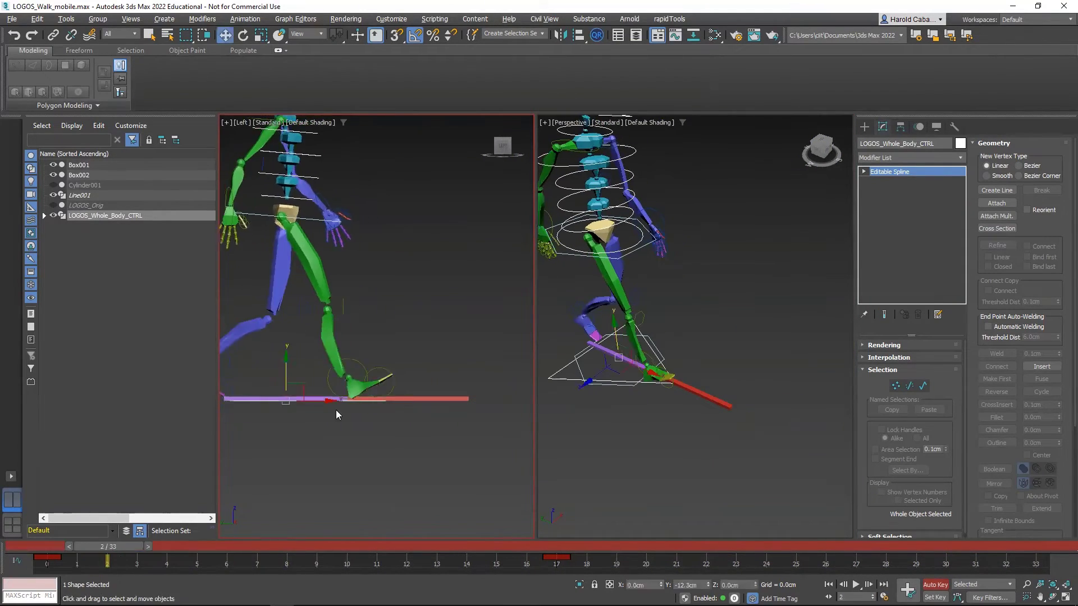
key("z")
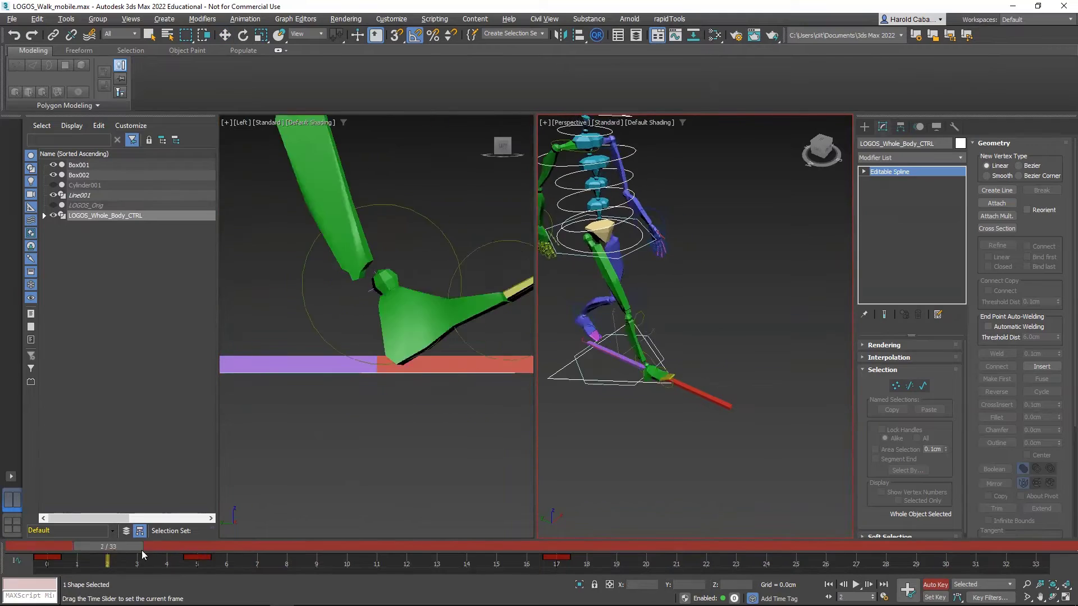
left_click_drag(177, 549, 219, 556)
key("shift+ctrl+z")
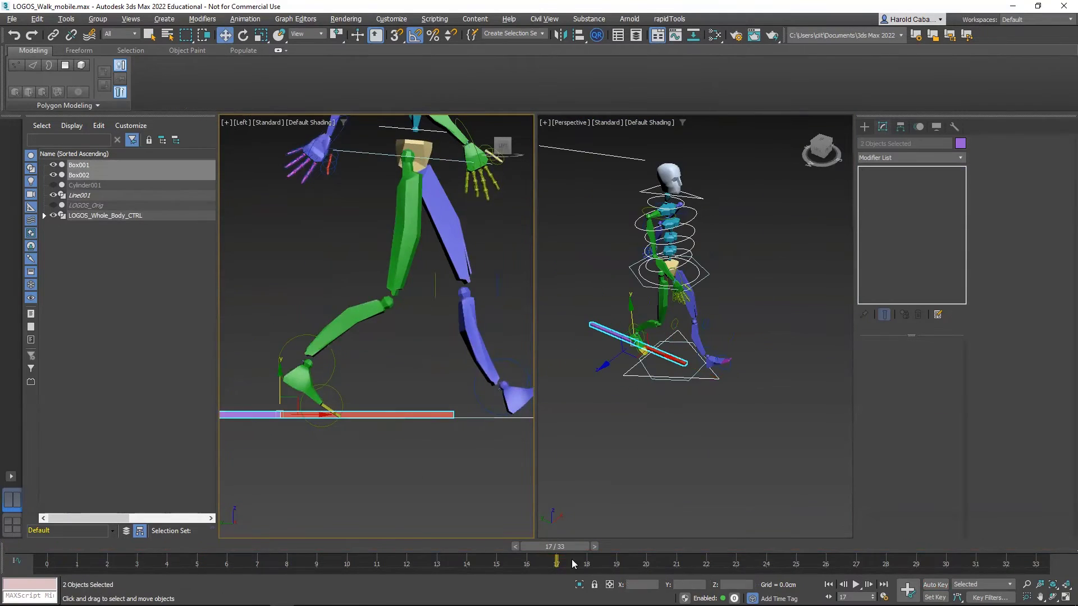
left_click(391, 410)
middle_click_drag(369, 427, 297, 442)
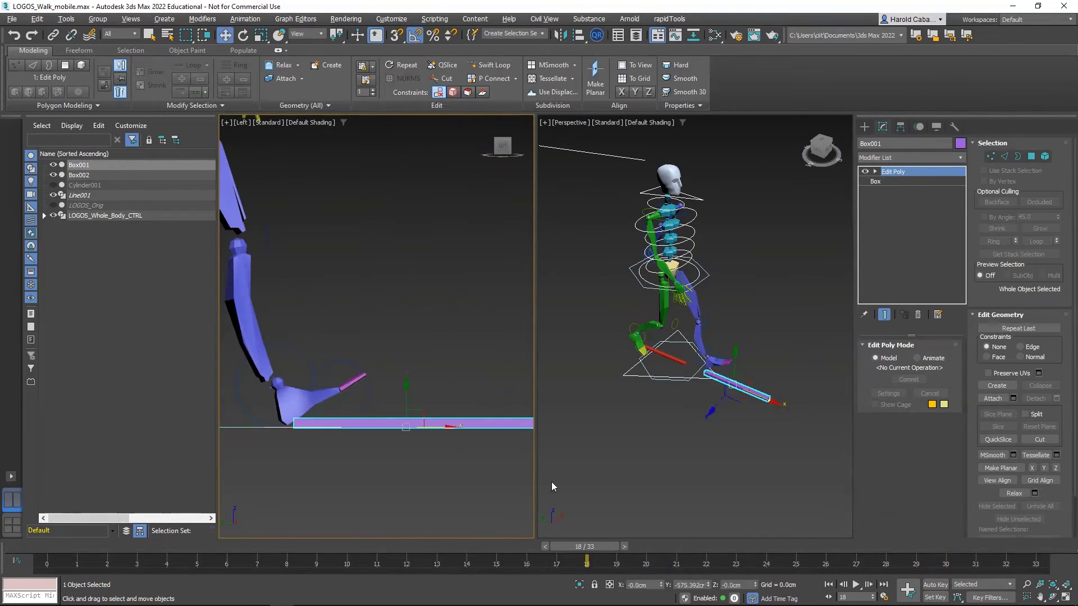
left_click(561, 344)
scroll(393, 393, "down", 5)
middle_click_drag(533, 450, 435, 444)
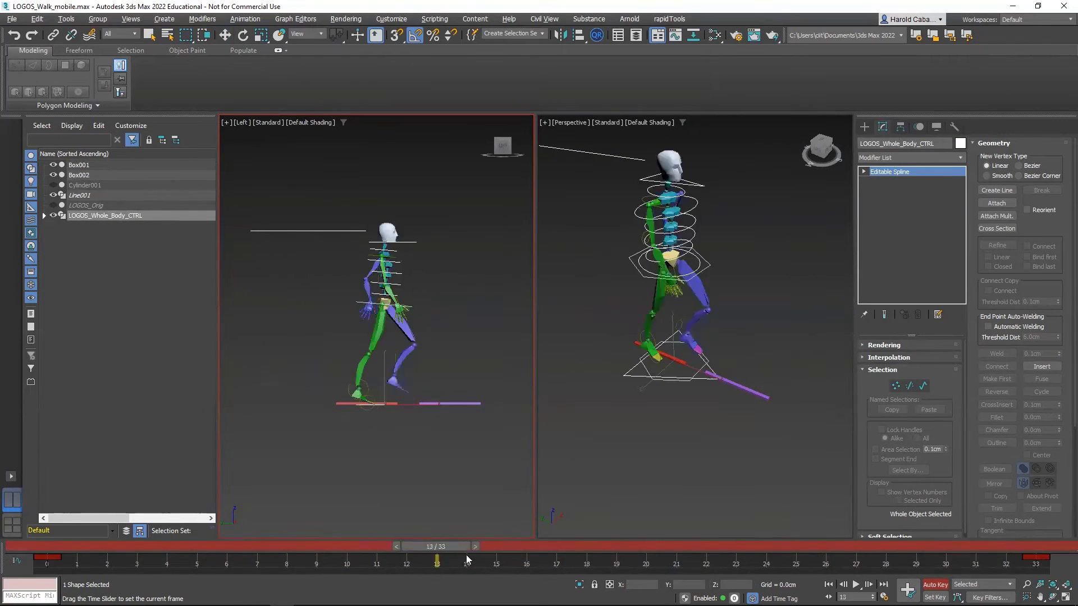
scroll(361, 404, "up", 5)
Step: Reposition LOGOS_Whole_Body_CTRL around frames 13 and 0, checking it against both planks
mouse_move(54, 547)
left_mouse_down()
mouse_move(436, 546)
mouse_move(47, 561)
left_mouse_up()
key("w")
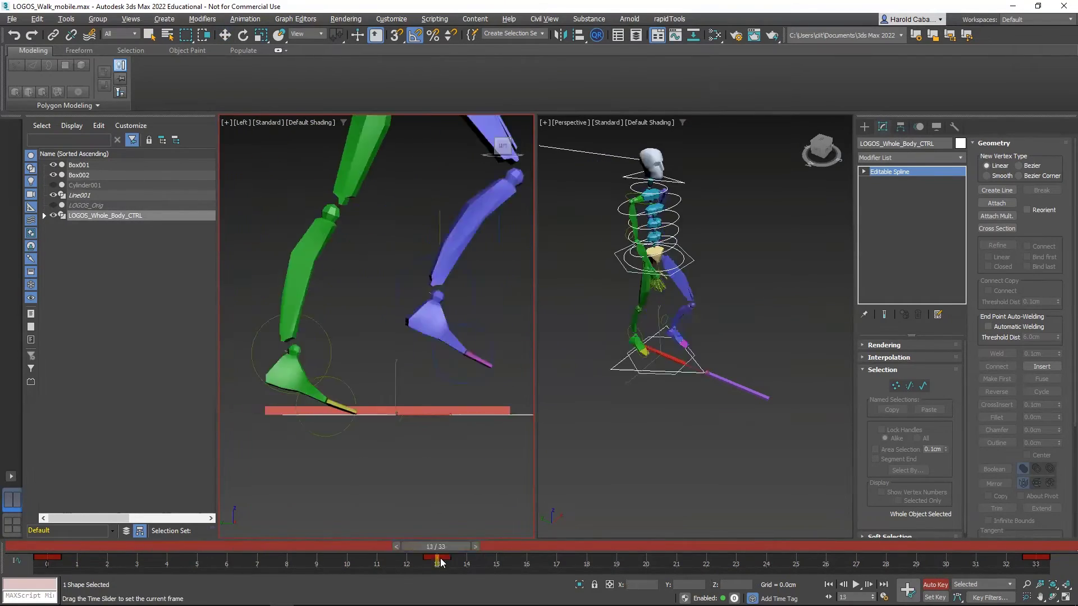
left_click(666, 375)
left_click(742, 407, "ctrl")
left_click(242, 414)
scroll(359, 393, "down", 6)
scroll(617, 337, "up", 5)
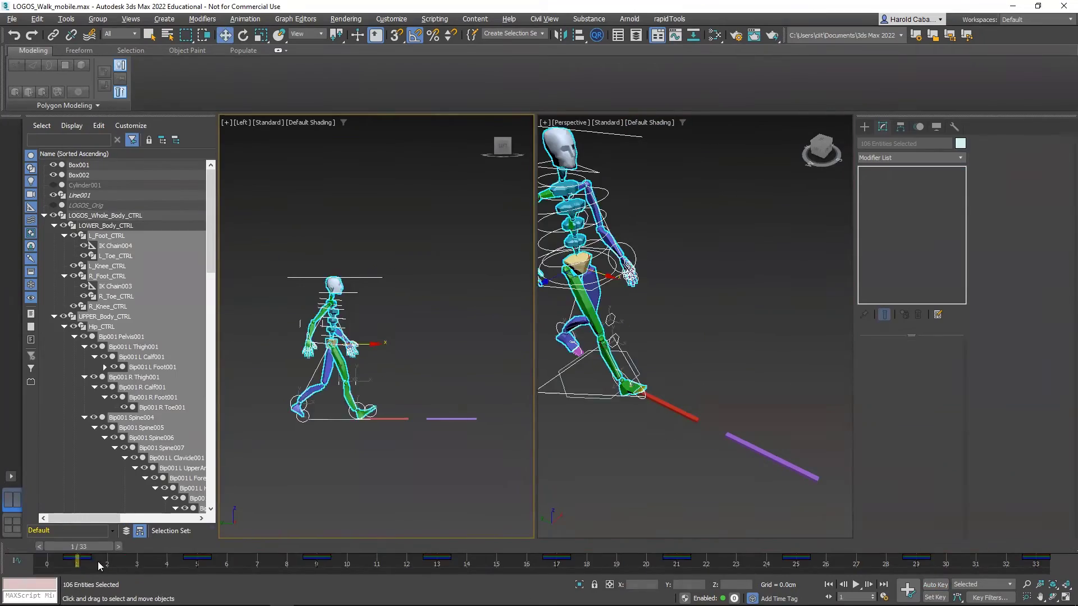
Step: Step through the forward-walk keys, checking the left foot control against plank Box001
mouse_move(98, 561)
left_mouse_down()
mouse_move(189, 550)
mouse_move(620, 557)
left_mouse_up()
key("period")
key("period")
key("period")
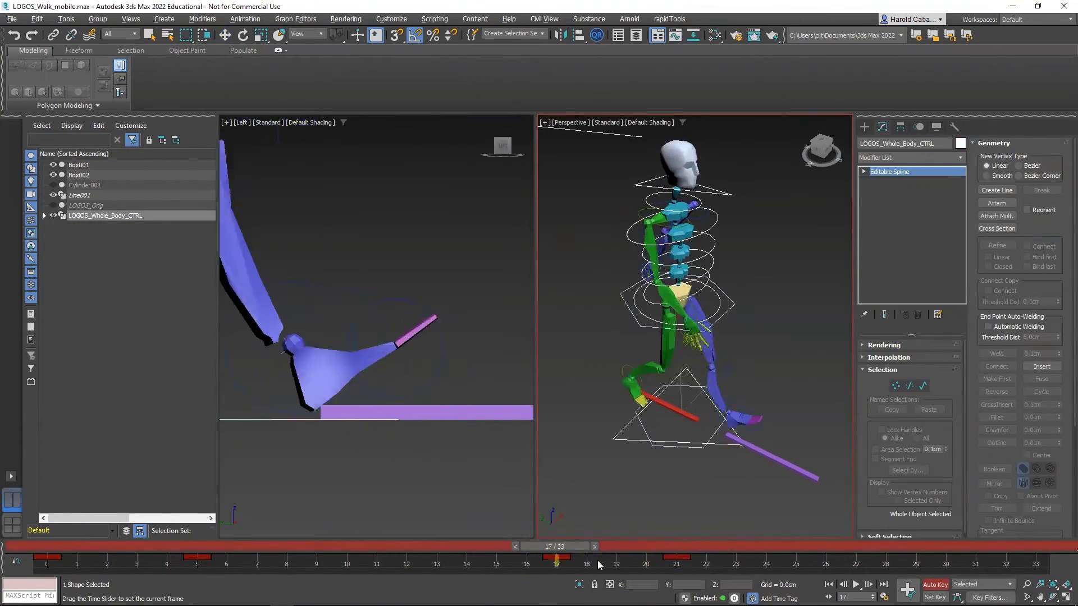
key("f")
left_click(689, 395)
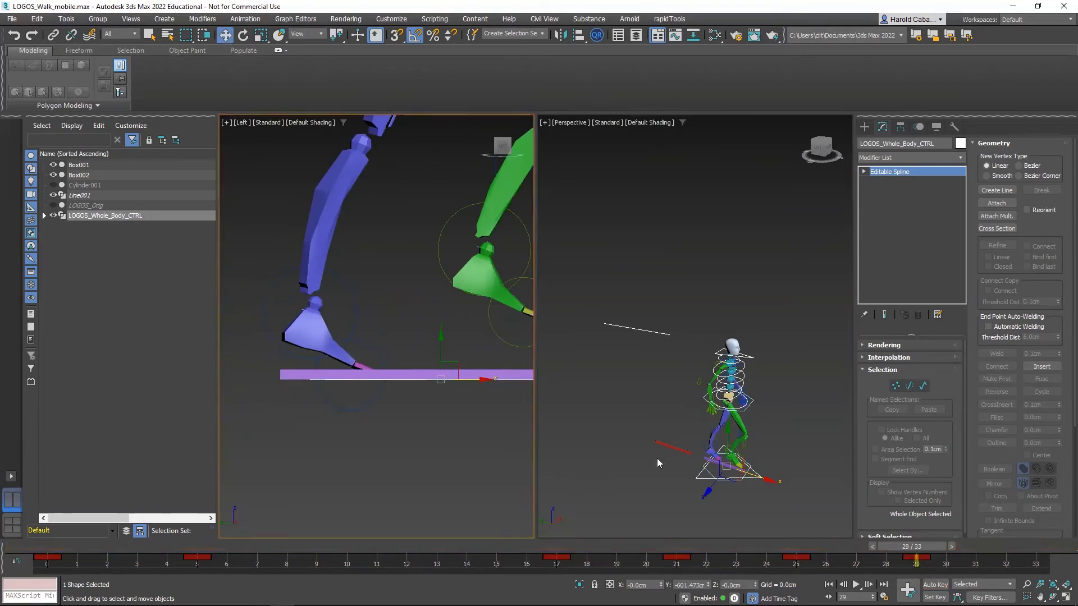
left_click(736, 470)
Step: Check frames 29–33 with Auto Key on and select the planted foot's control
left_click_drag(796, 557, 1036, 555)
key("n")
left_click(699, 457)
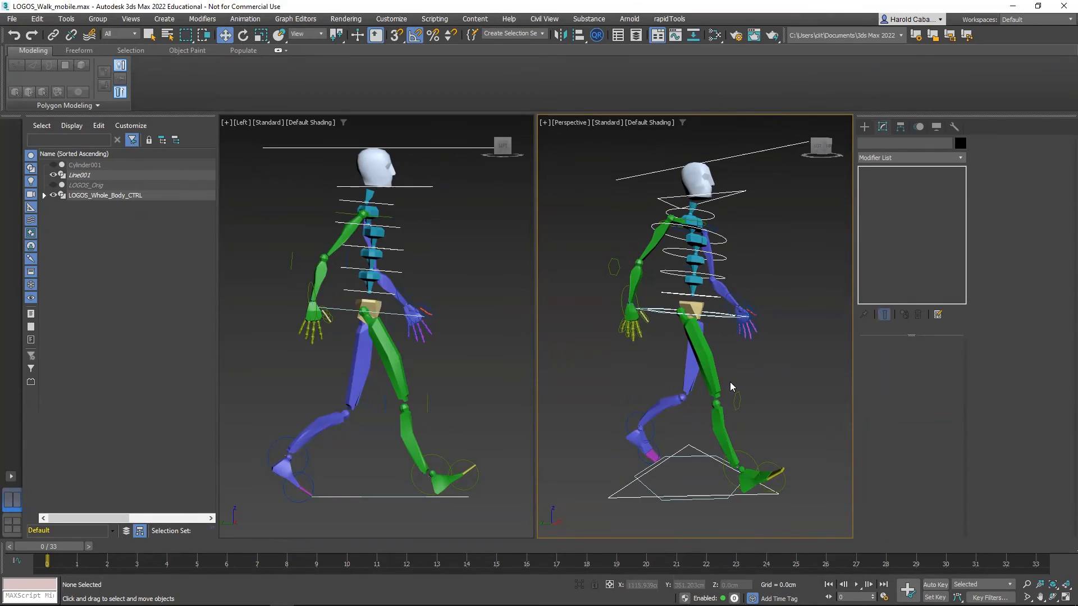
left_click(652, 477)
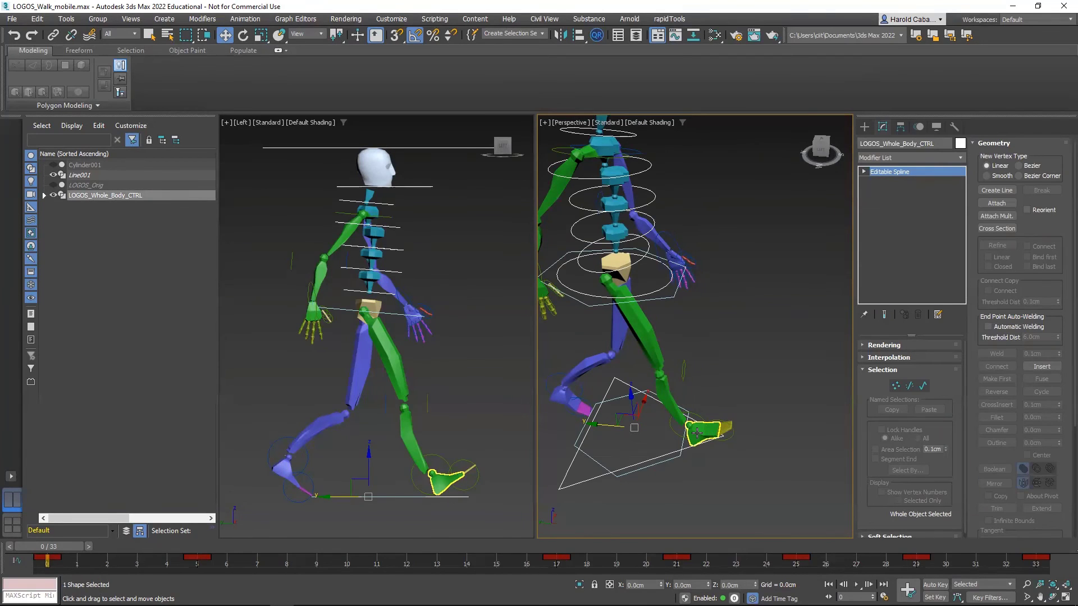